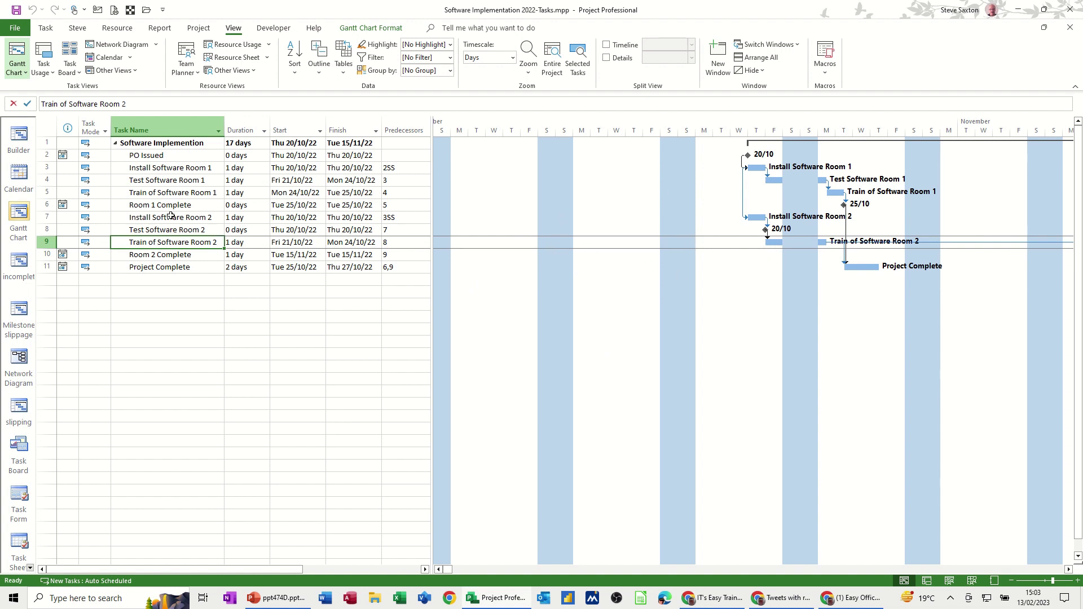
Select Test Software Room 1 and cycle the sheet through the Cost, Tracking and Entry tables.
click(187, 187)
scroll(187, 187, down, 1)
scroll(186, 186, up, 1)
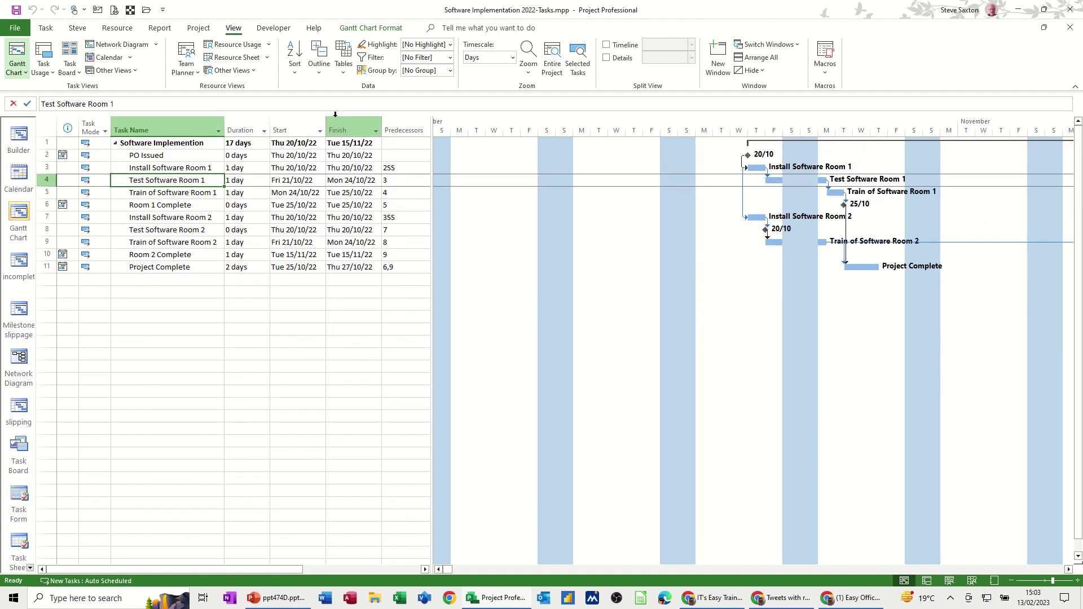
click(343, 59)
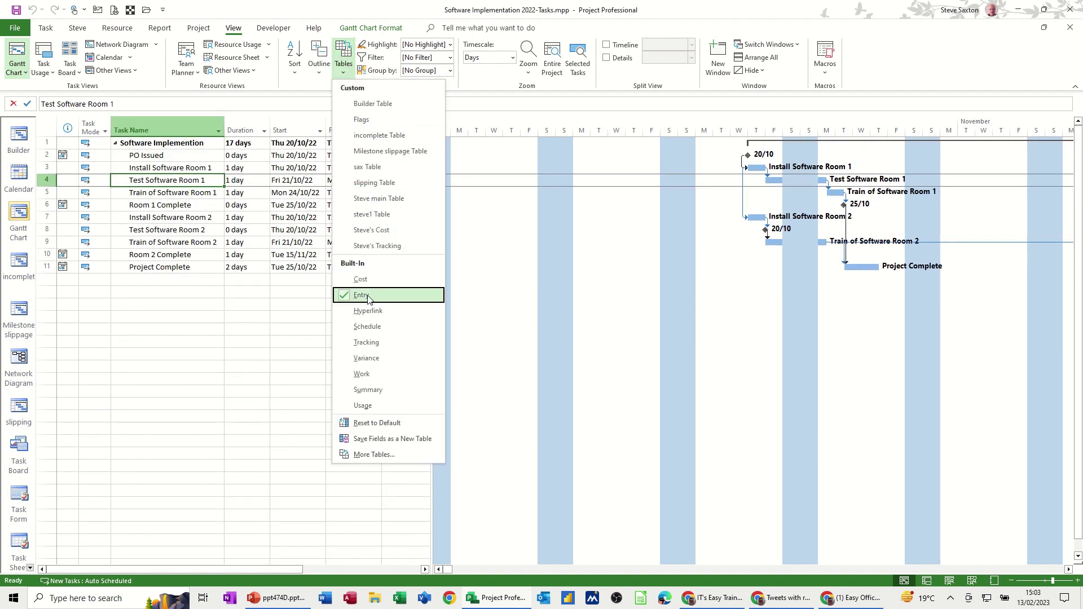
click(363, 279)
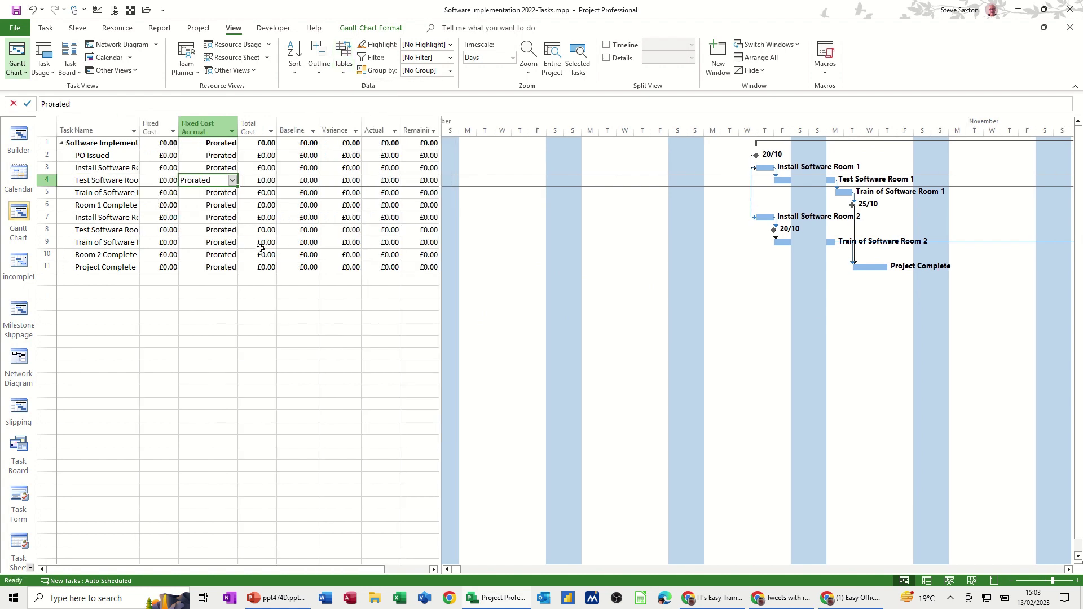
click(344, 59)
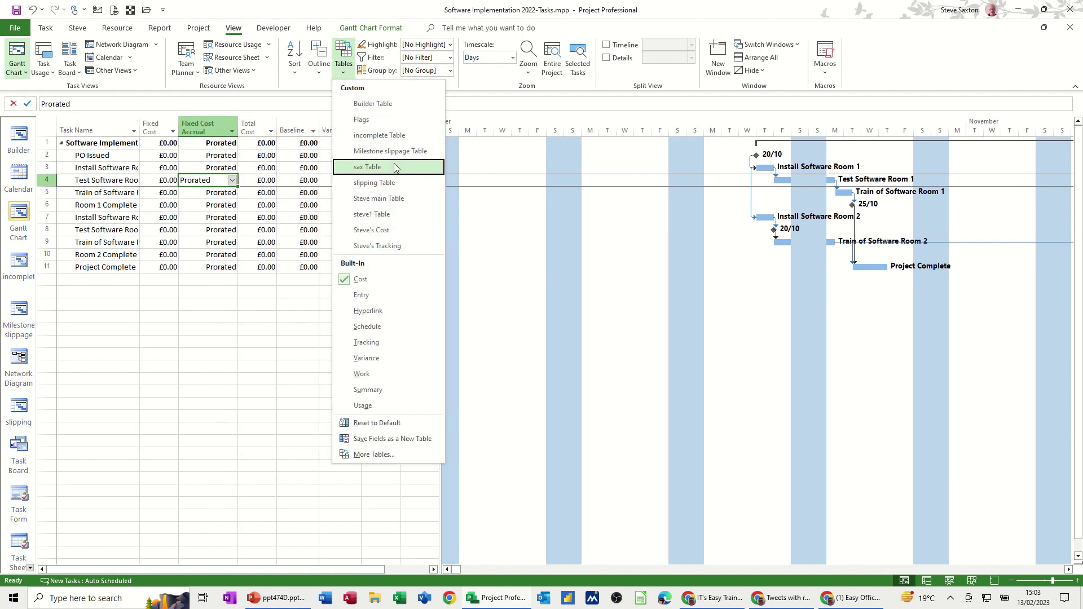
click(366, 343)
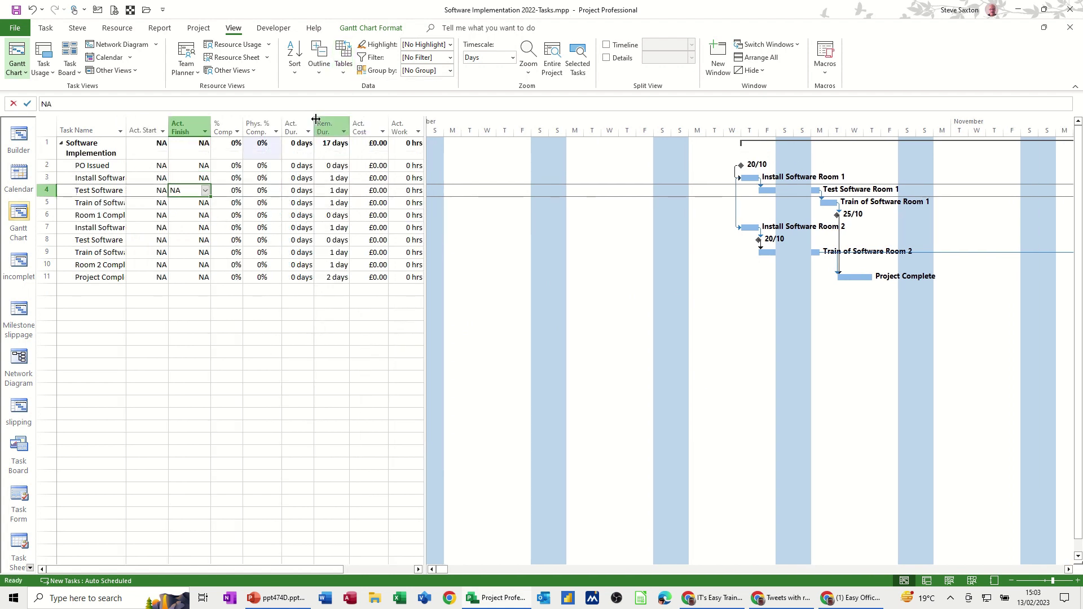
click(343, 56)
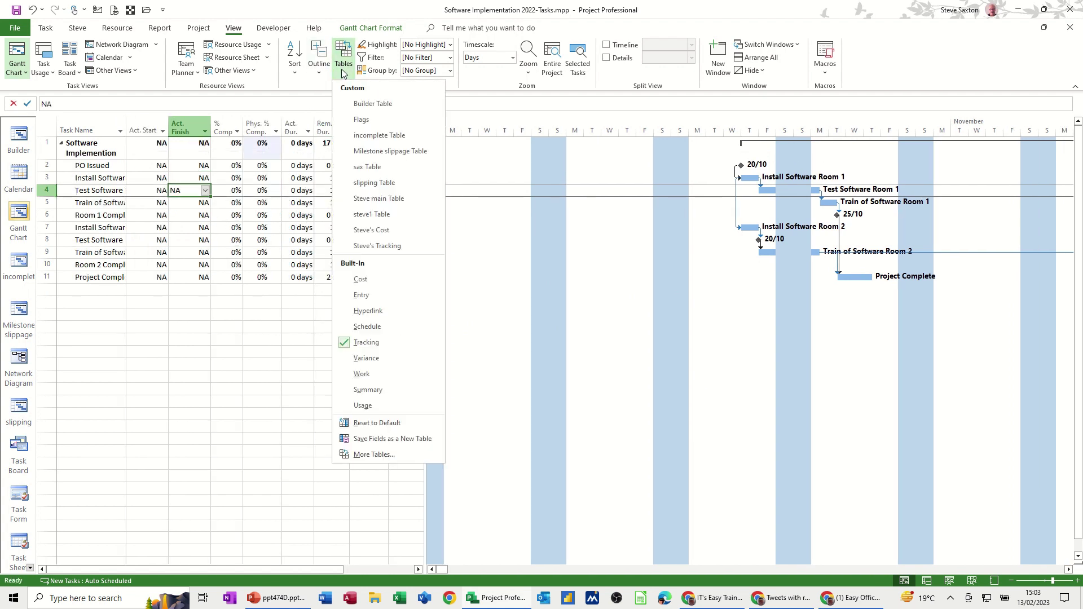
click(364, 296)
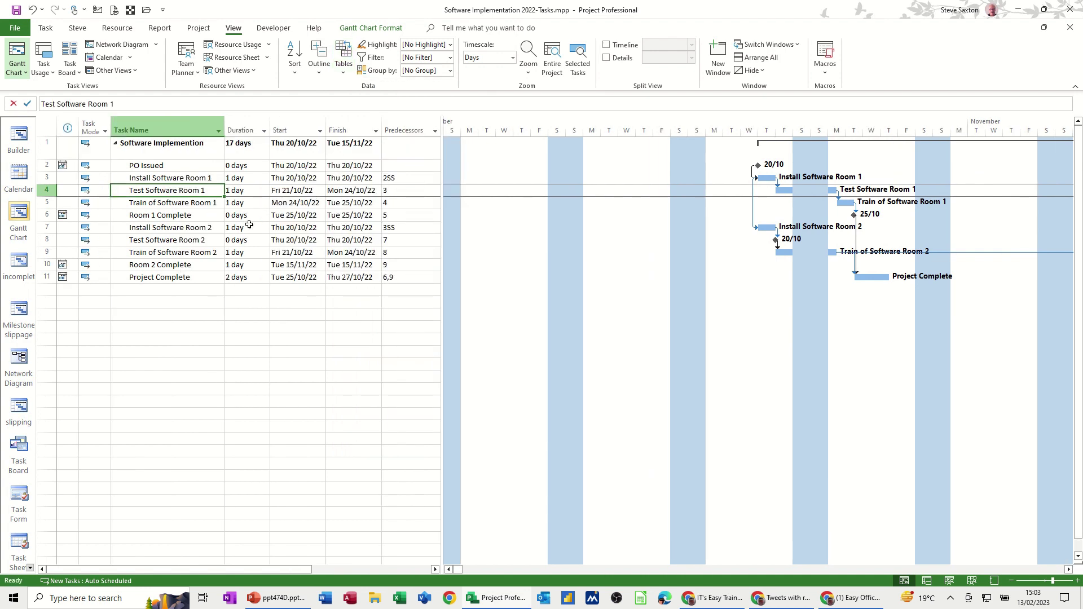
Select Install Software Room 2's duration, then hide and restore the view shortcuts bar.
click(250, 226)
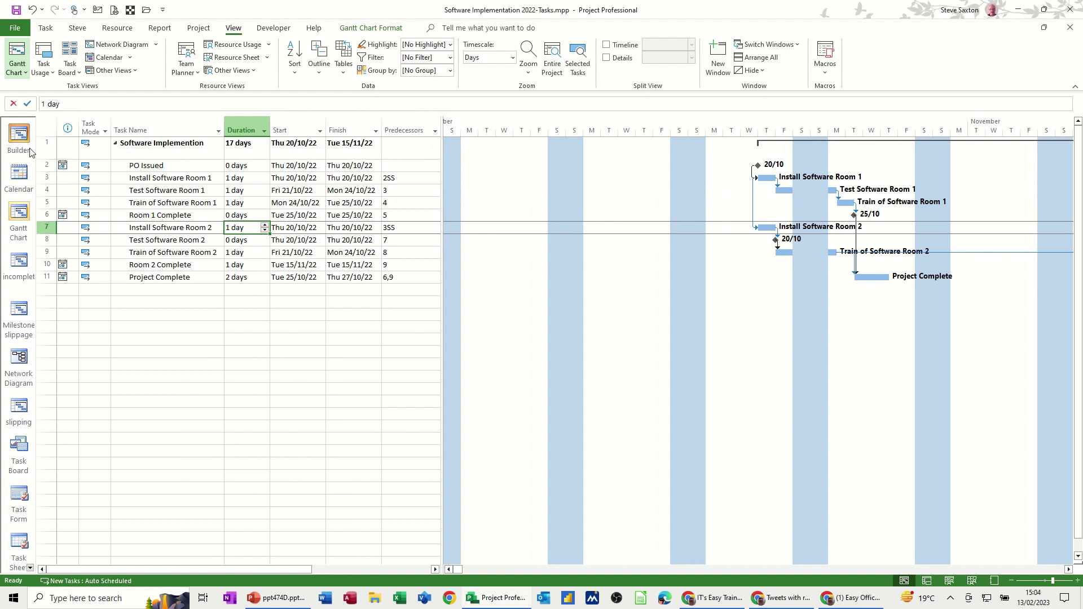
right_click(9, 479)
click(49, 472)
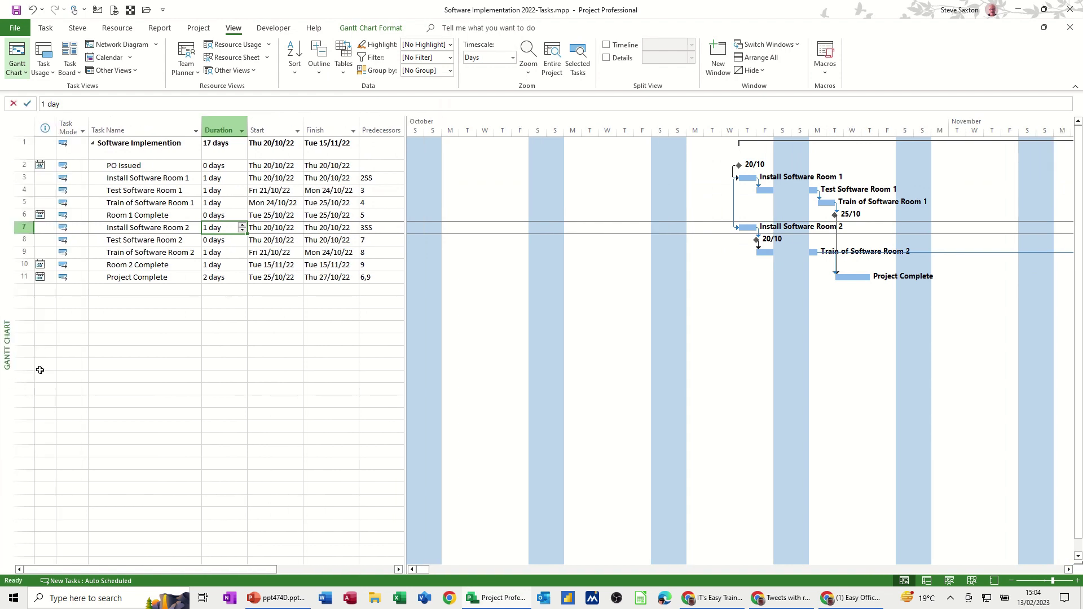
right_click(10, 342)
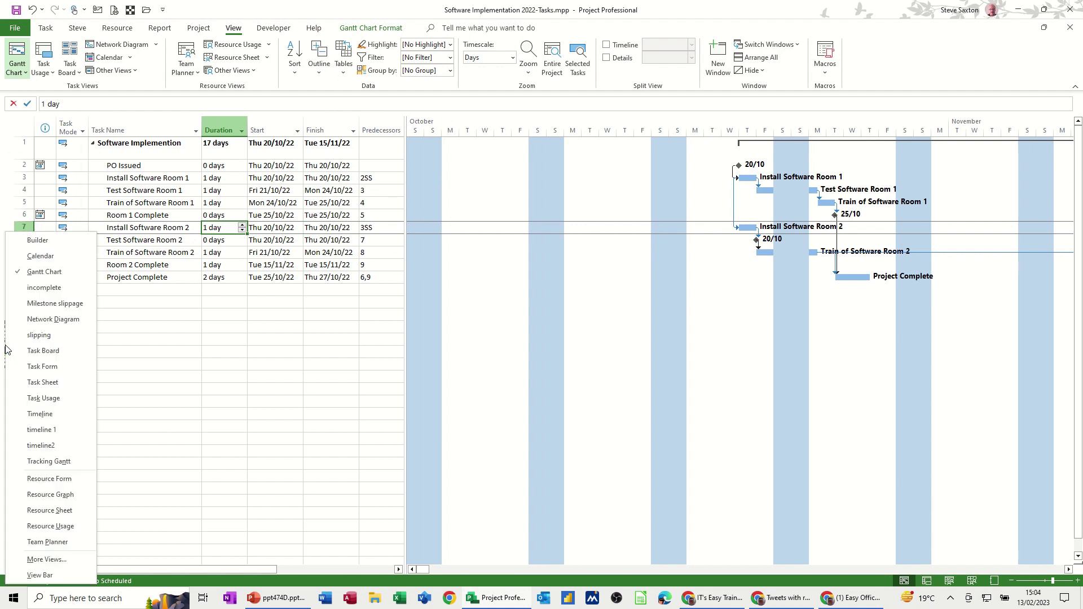
click(34, 575)
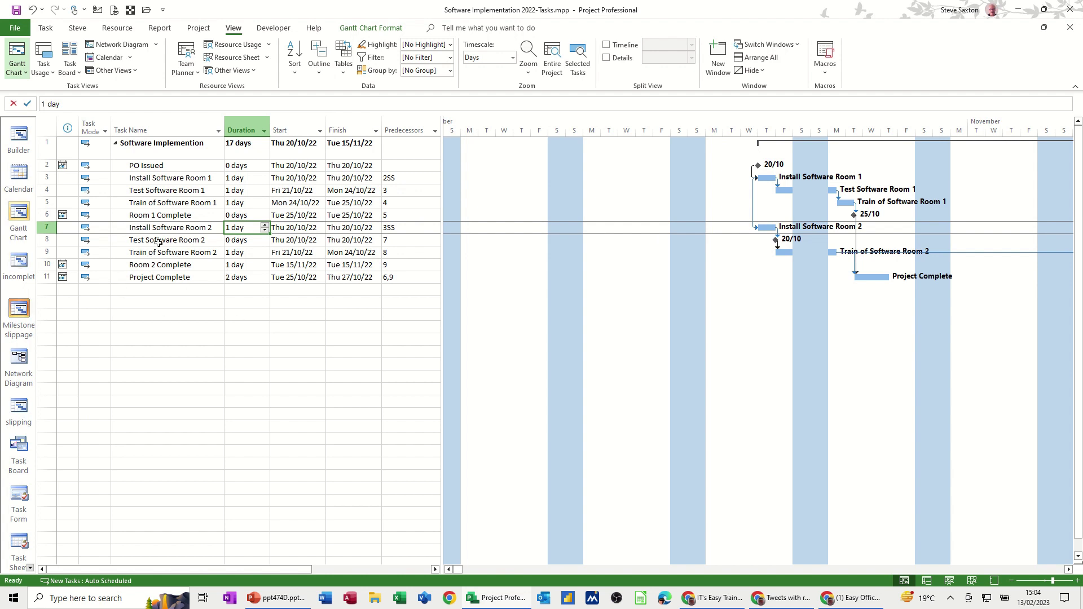
Apply the Detail Gantt view from More Views, then return to the Gantt Chart.
click(251, 72)
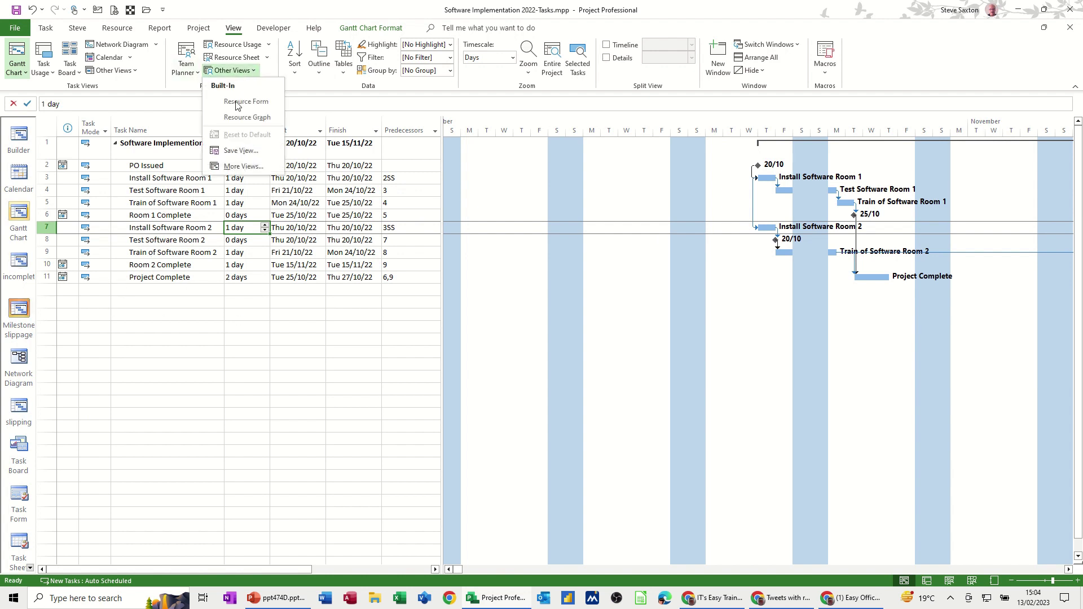
click(244, 166)
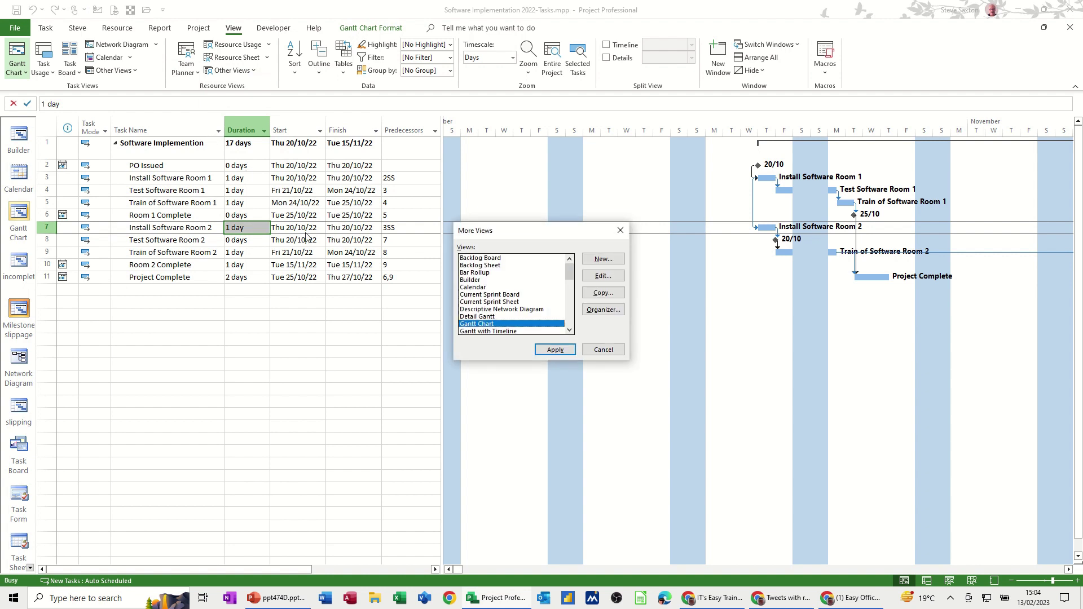
click(476, 318)
click(542, 349)
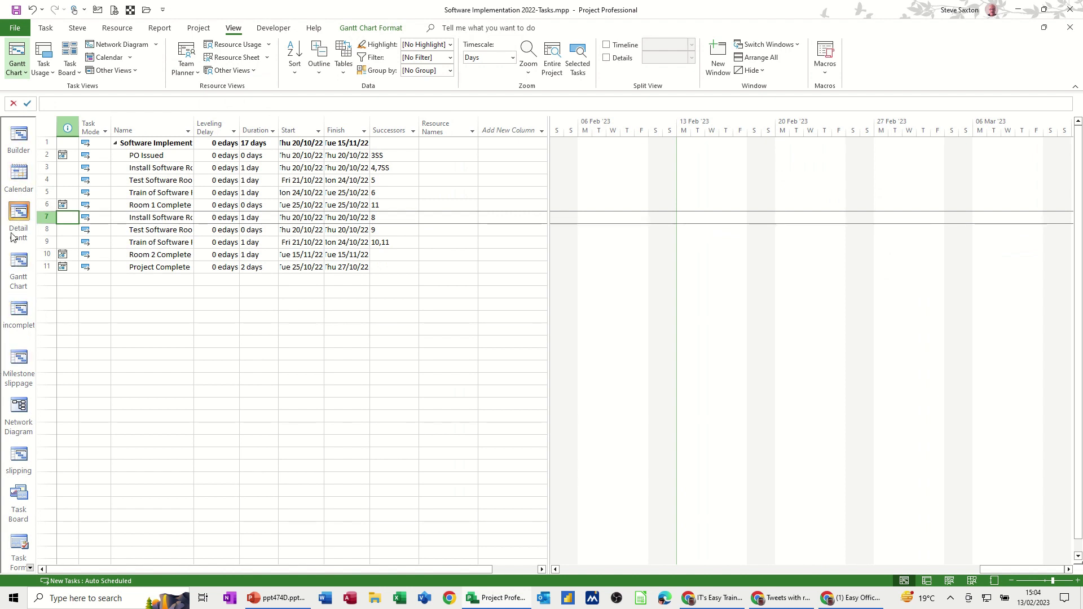
click(18, 261)
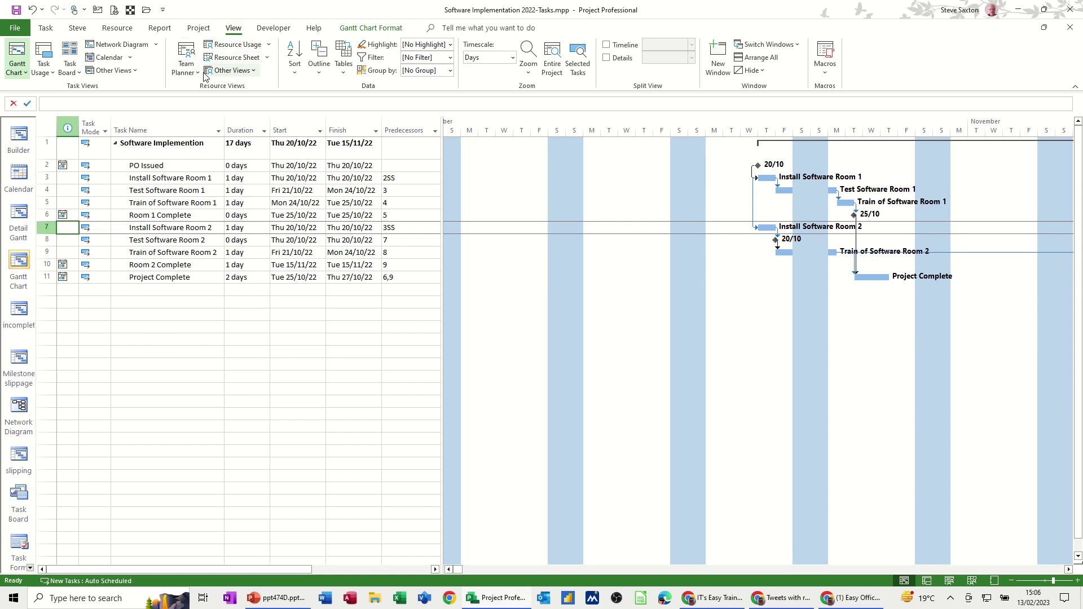
From More Views, start a new view and reposition the Define New View dialog.
click(256, 72)
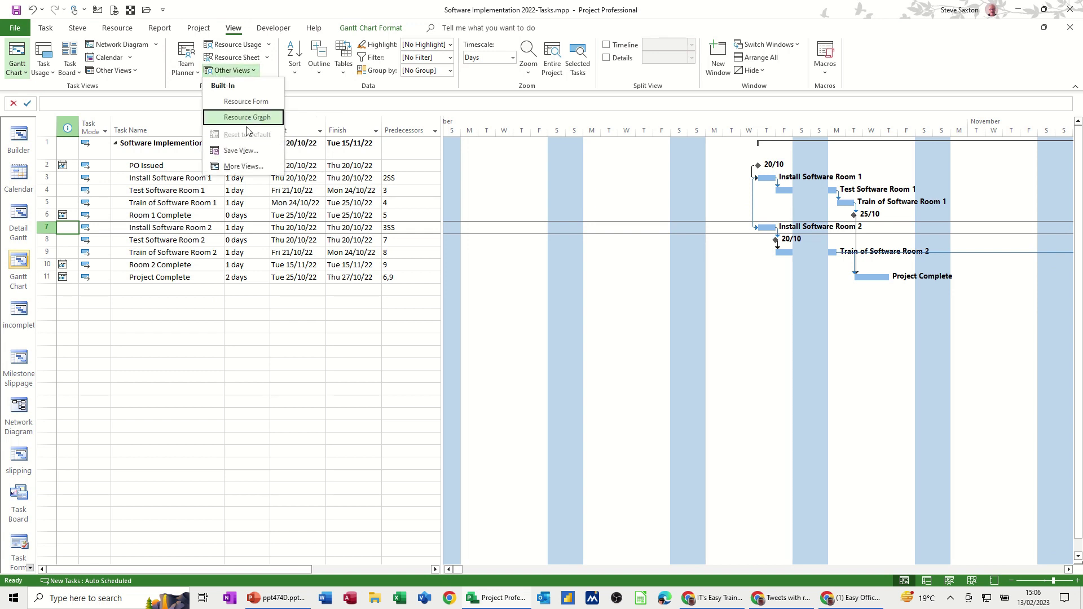
click(233, 167)
drag(552, 234, 317, 187)
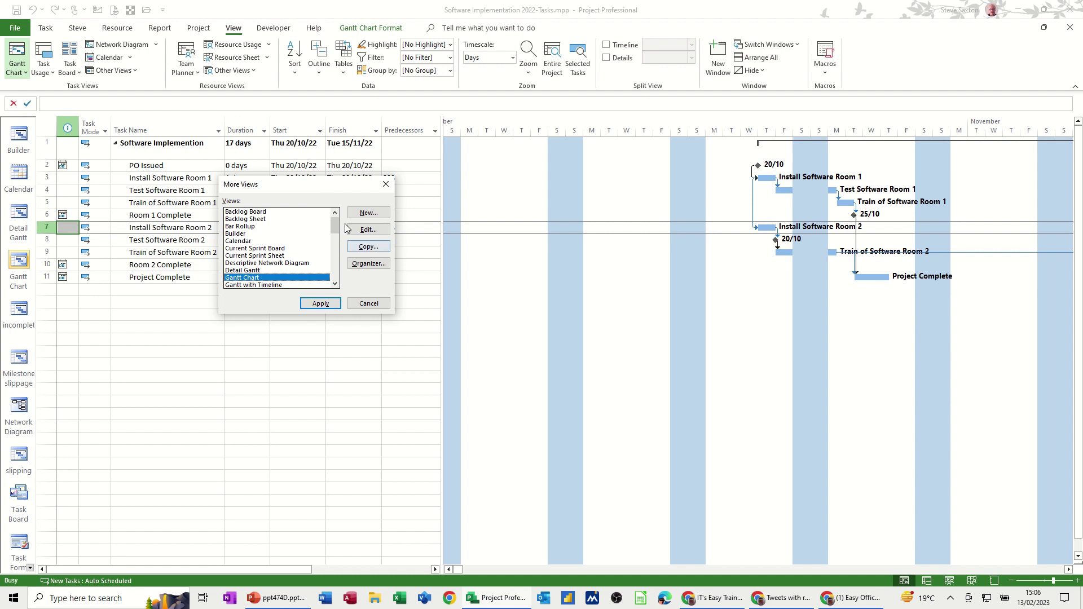
click(372, 215)
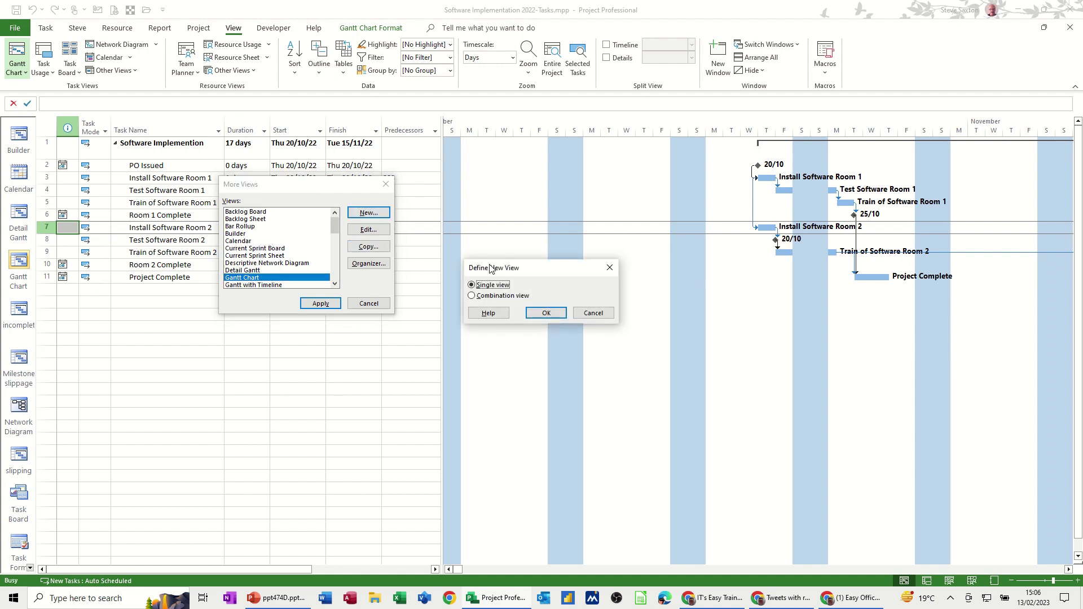
drag(490, 270, 483, 203)
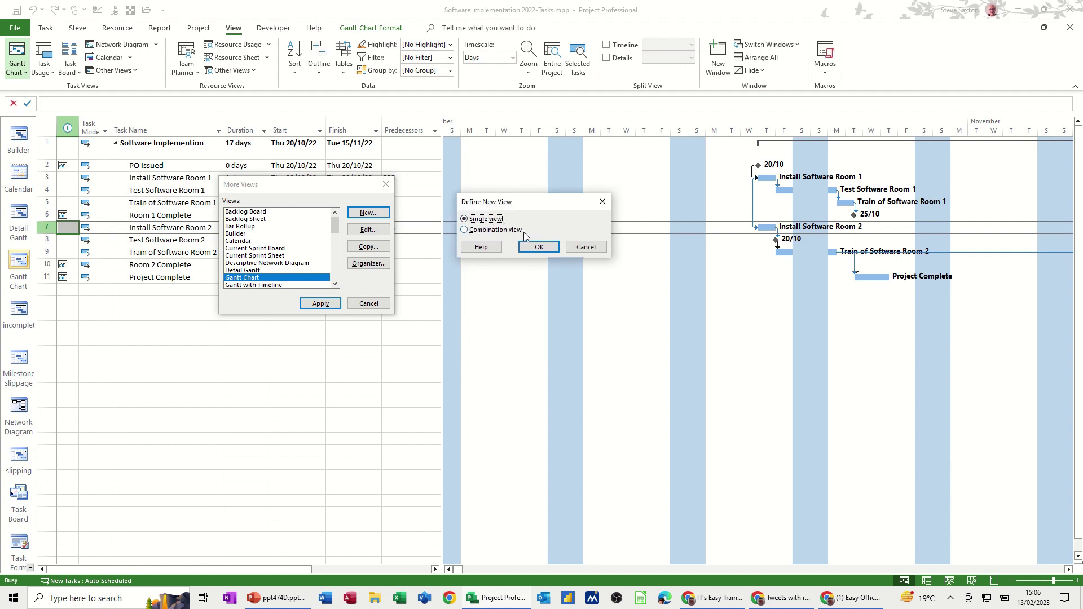
Define combination view 'steve' with Detail Gantt as primary view and Resource Graph as details pane.
click(465, 230)
click(521, 248)
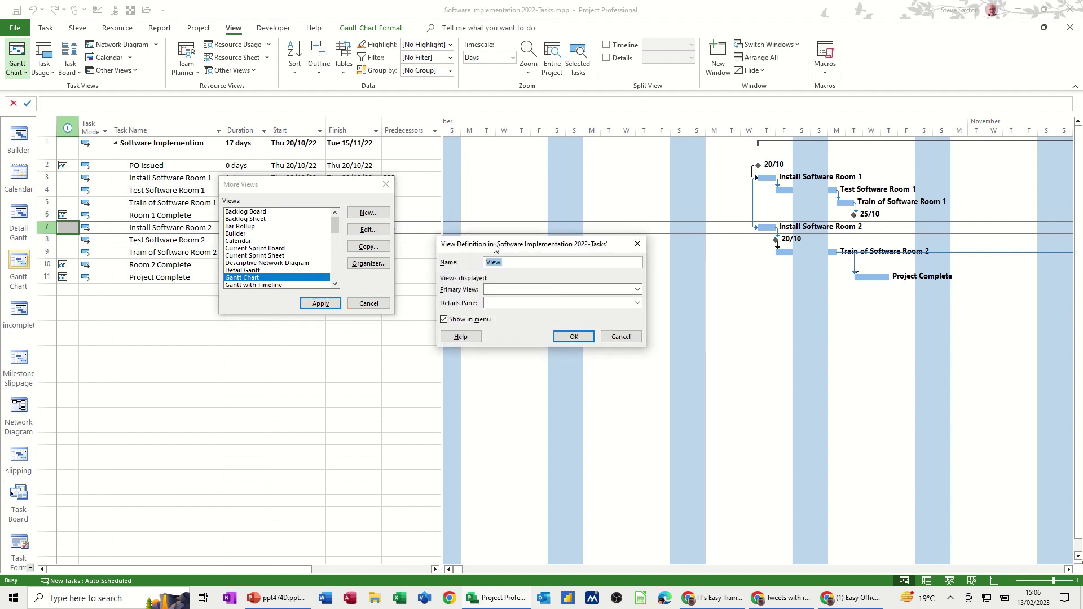
text(steve)
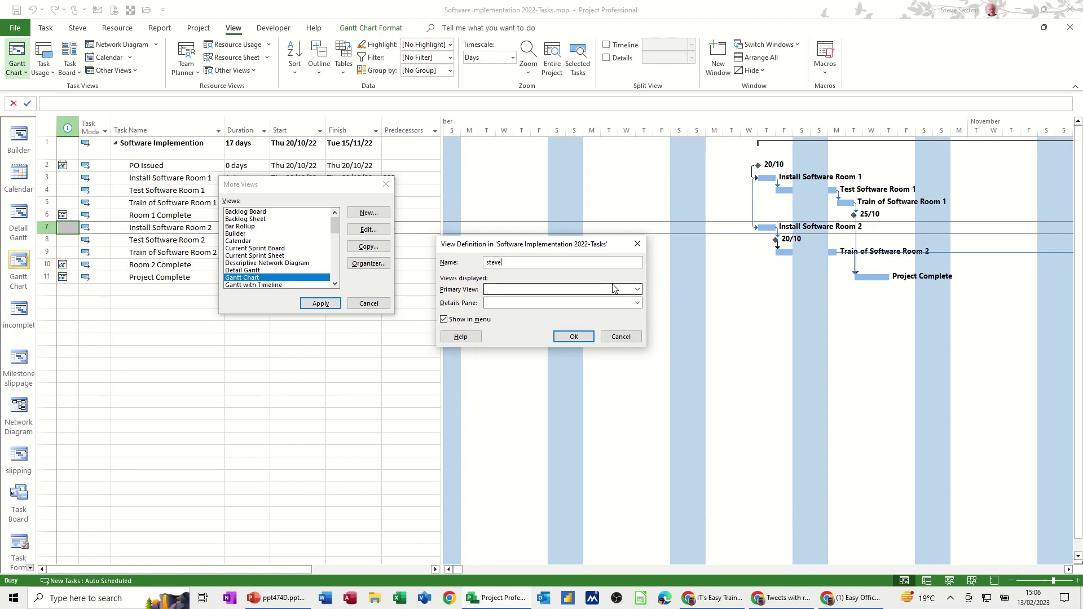
click(638, 290)
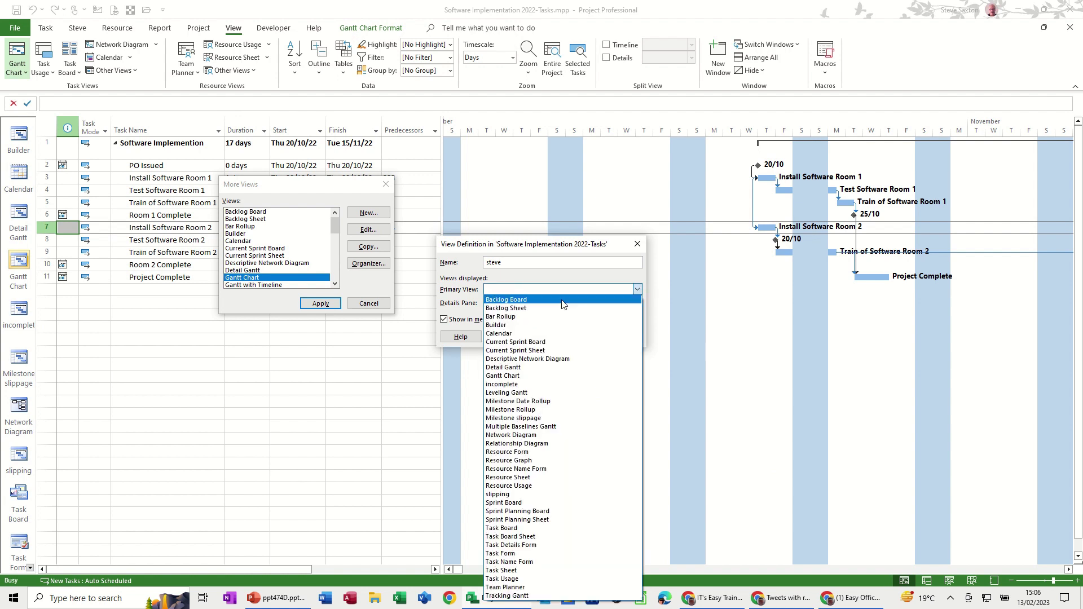
click(525, 367)
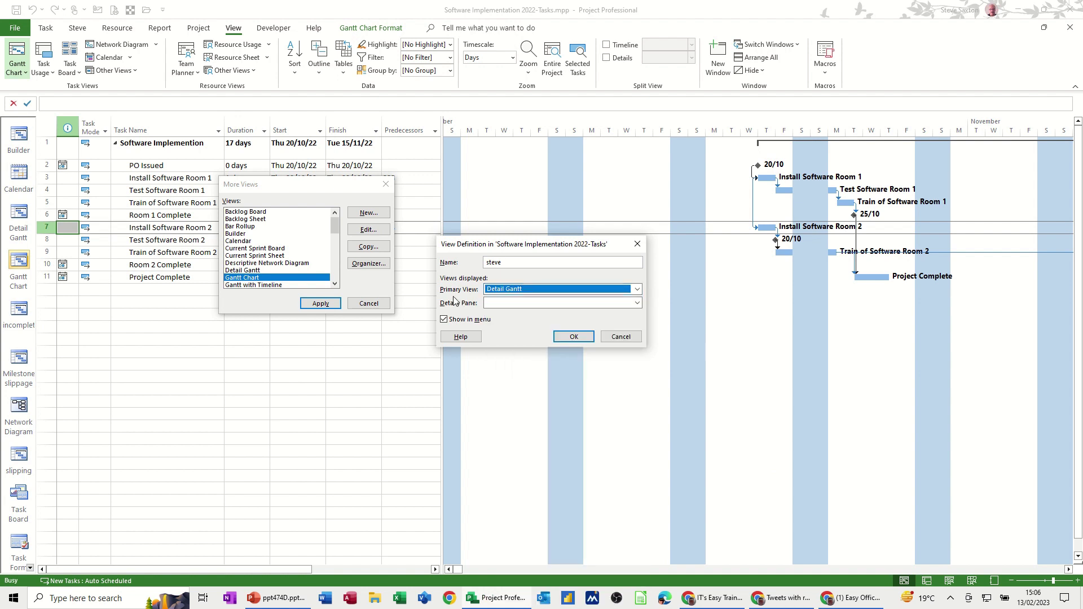
click(637, 305)
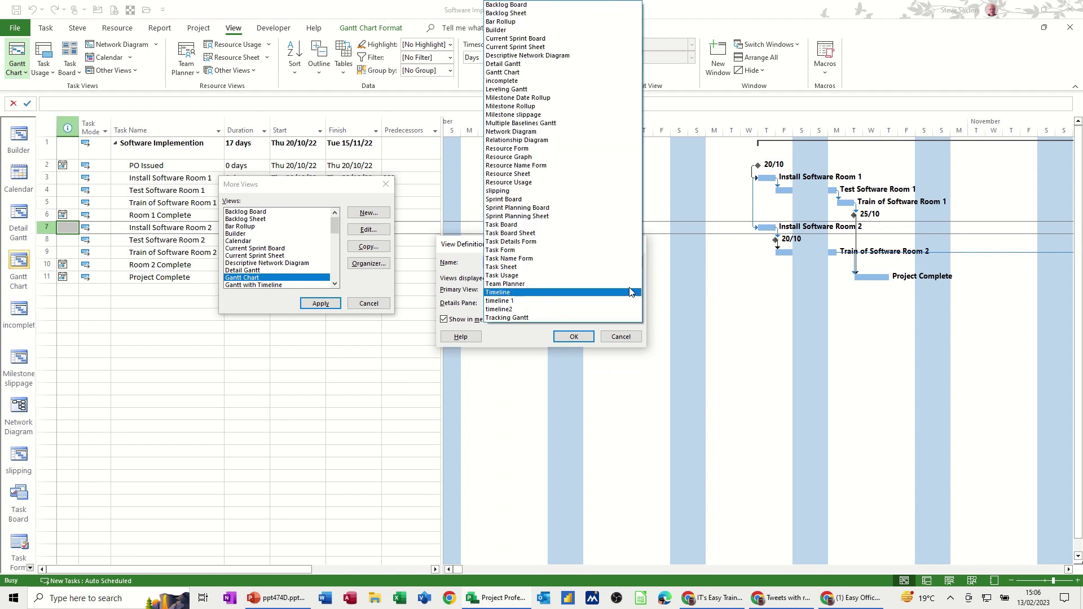
click(502, 157)
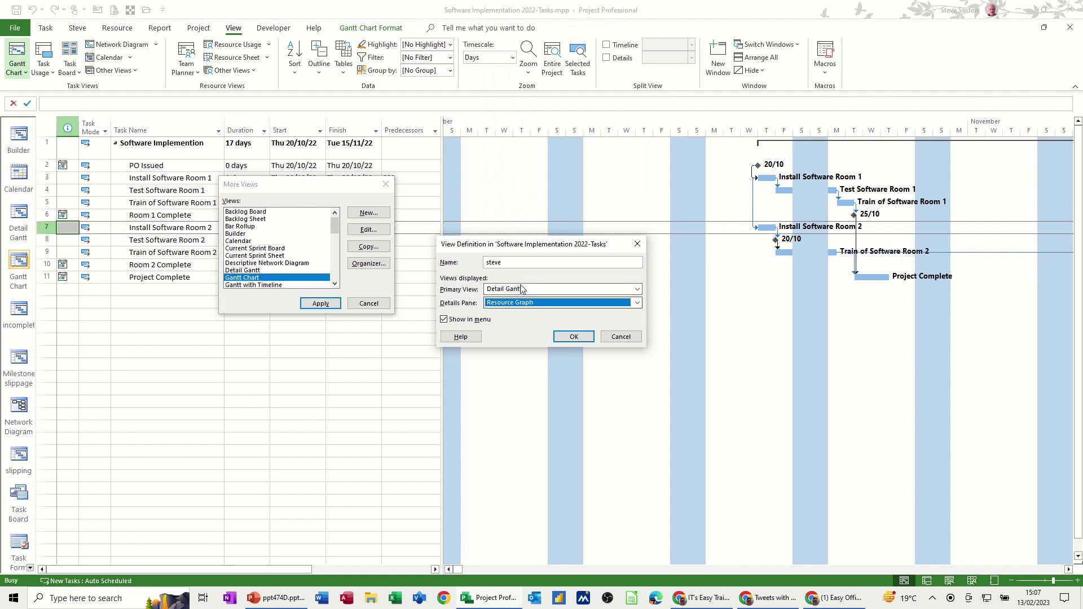
click(573, 337)
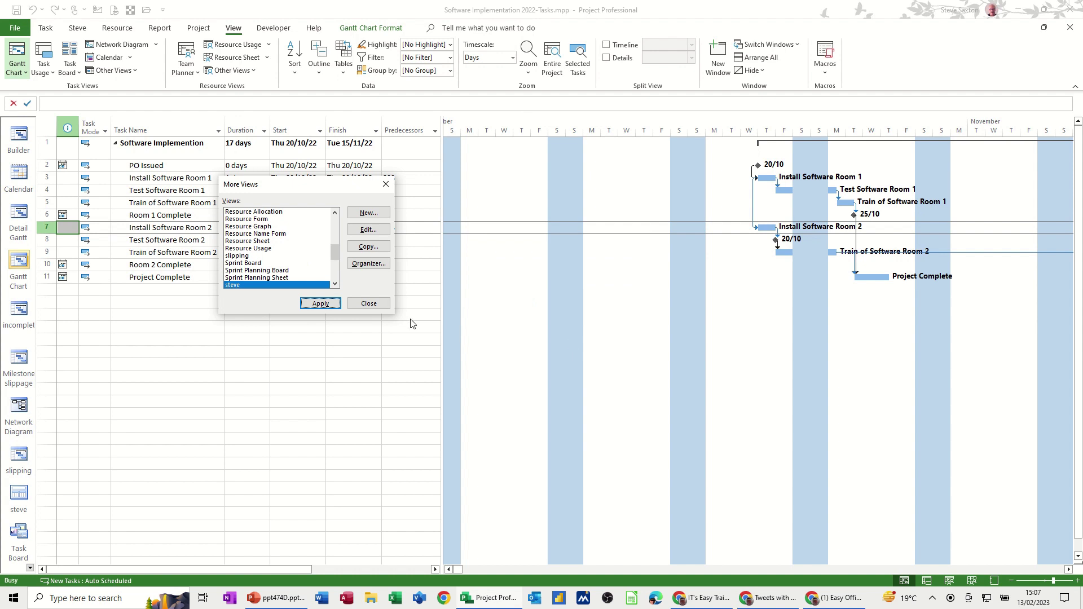
Apply the steve view, select the task names in rows 3–11, and pick Install Software Room 1's resource cell.
click(316, 304)
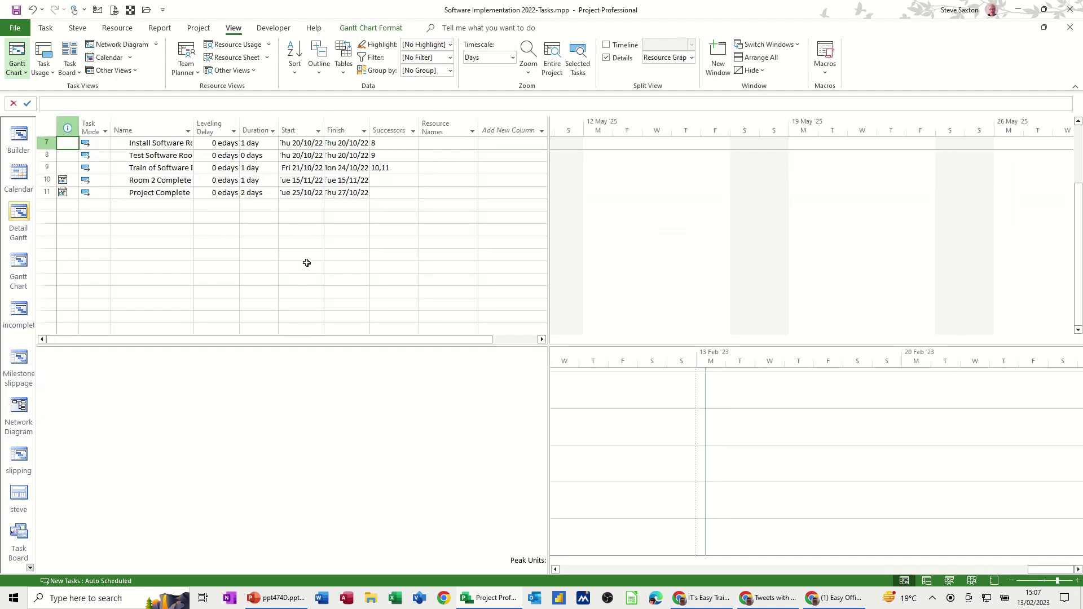
drag(163, 145, 166, 193)
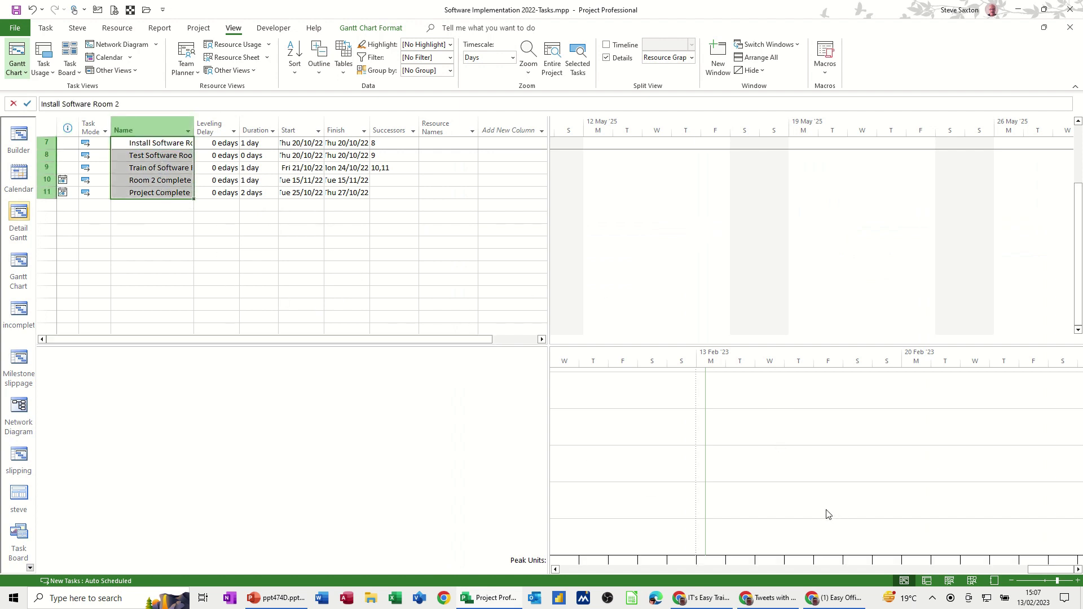
scroll(477, 248, up, 2)
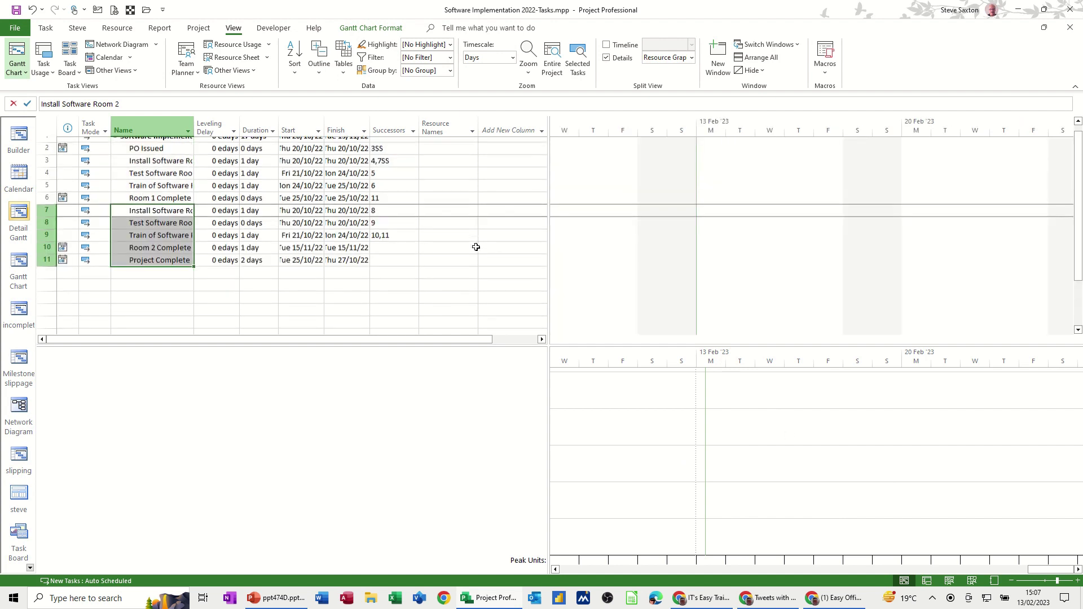
drag(164, 168, 176, 266)
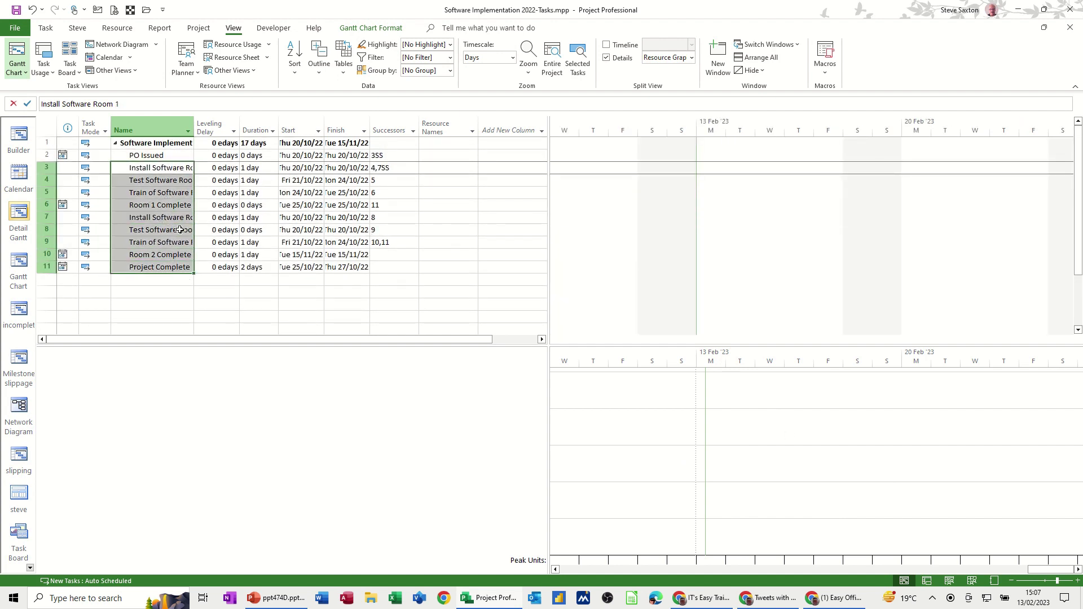
click(172, 168)
click(431, 170)
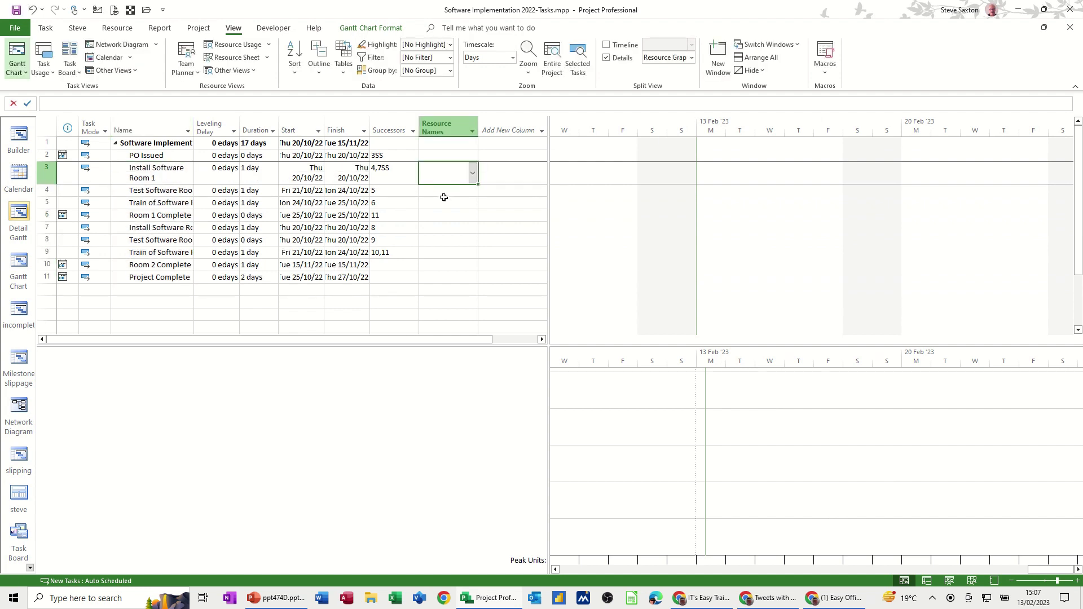
Assign Anne as the resource for Install Software Room 1.
click(473, 173)
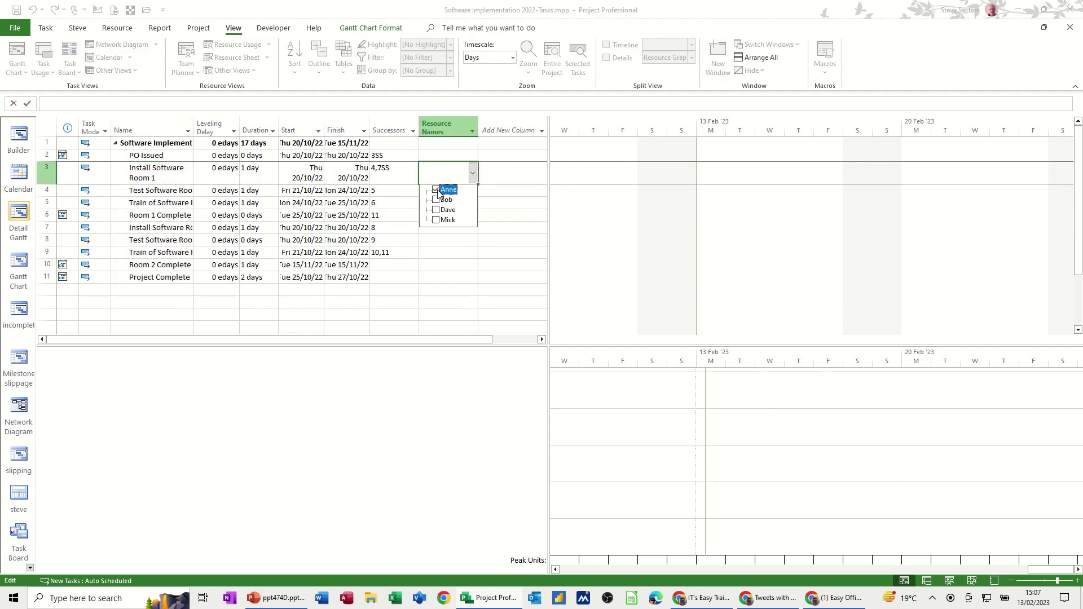
click(491, 197)
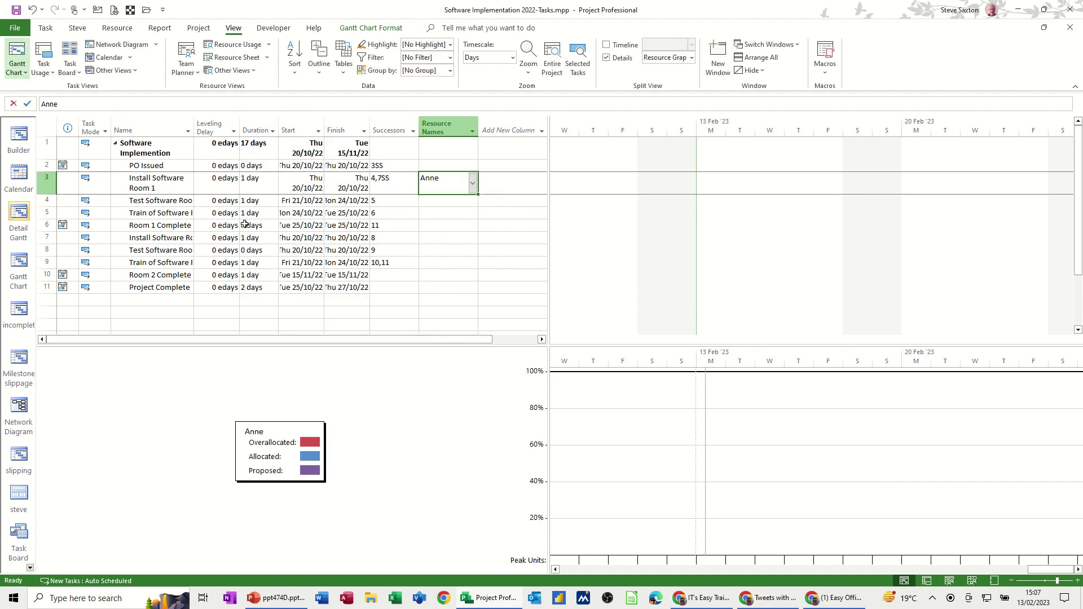
click(149, 180)
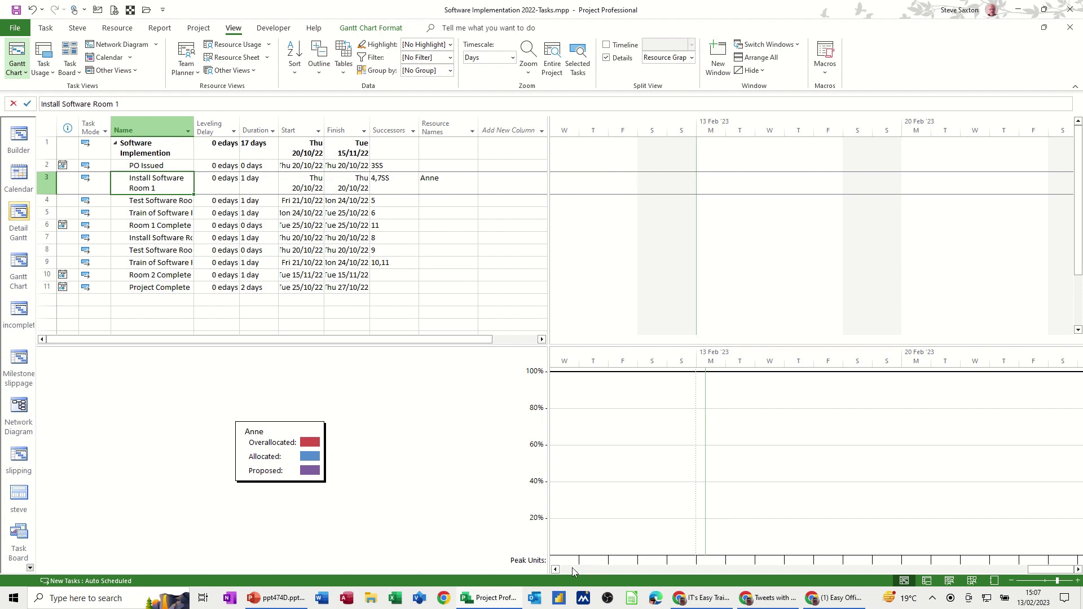
click(1079, 570)
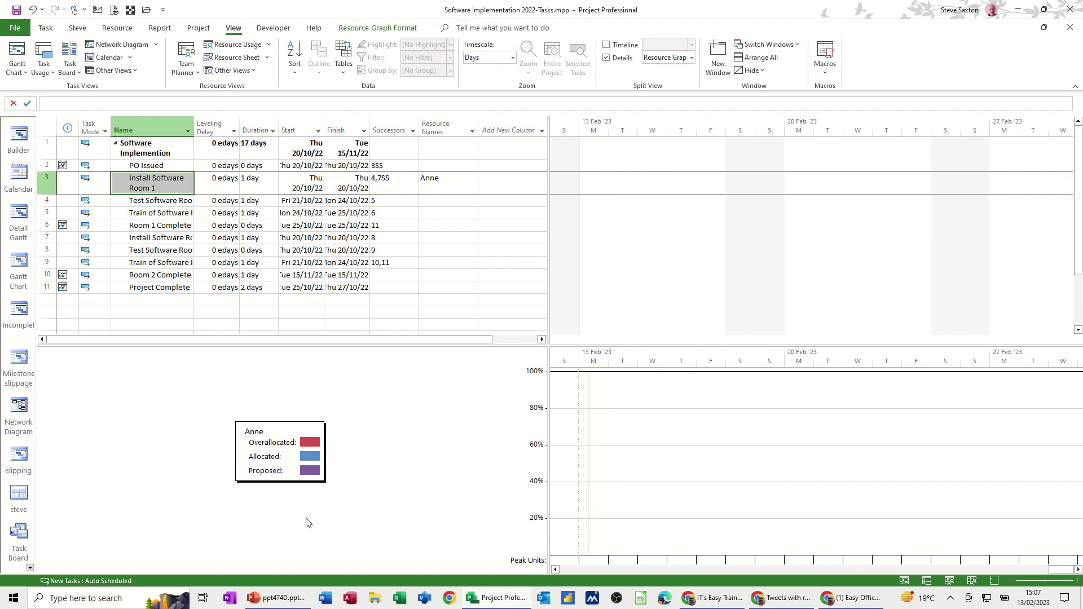
click(437, 190)
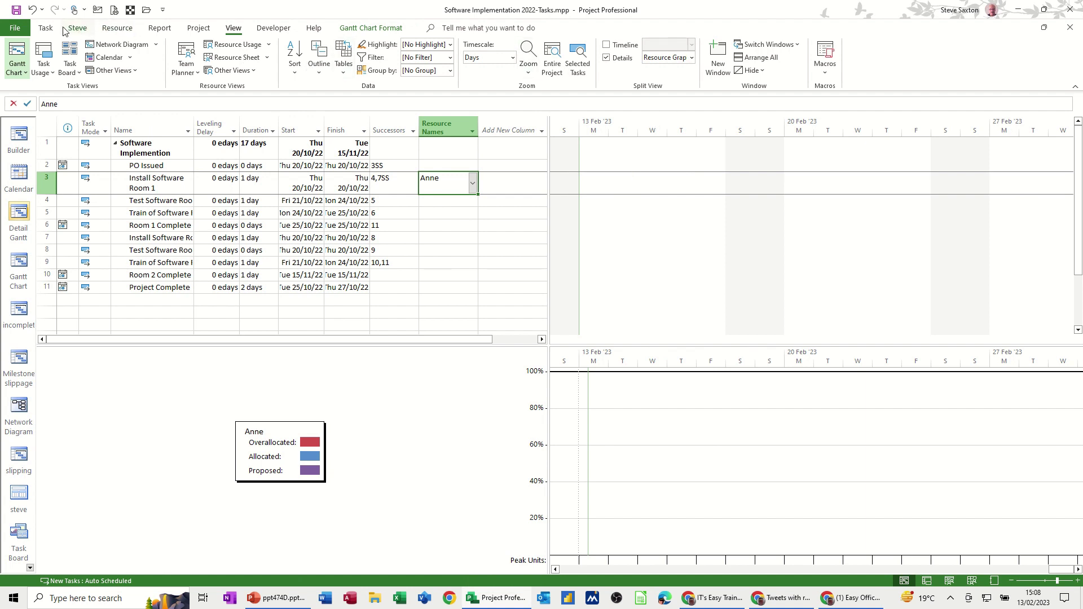
Scroll to Install Software Room 1's bars to show Anne's 100% allocation.
click(46, 28)
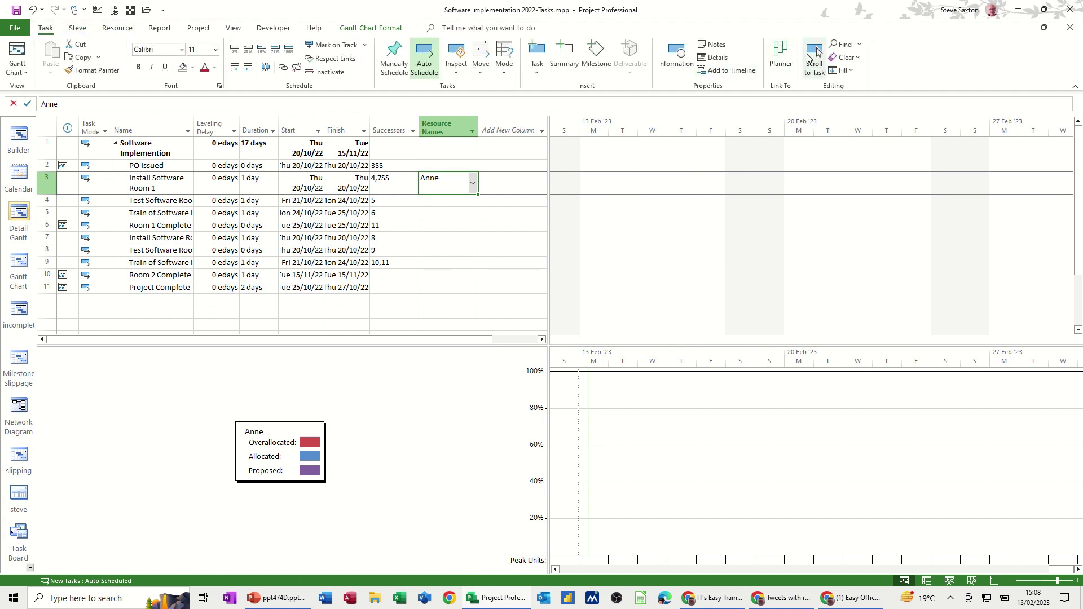
click(817, 54)
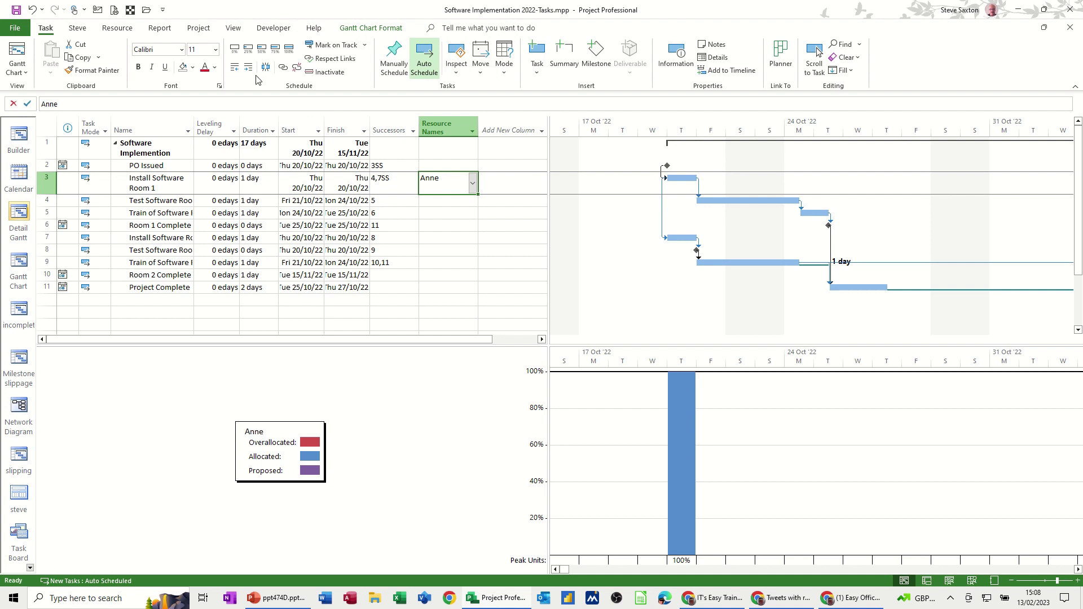
click(192, 31)
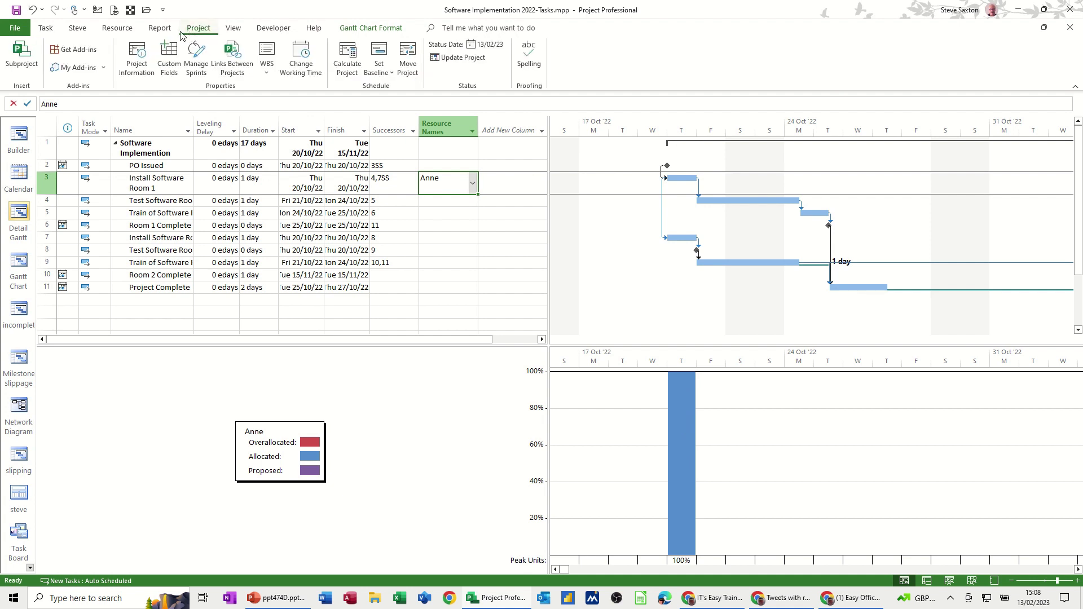
Set the project start date to Mon 13/02/2023 and the status date to today.
click(137, 61)
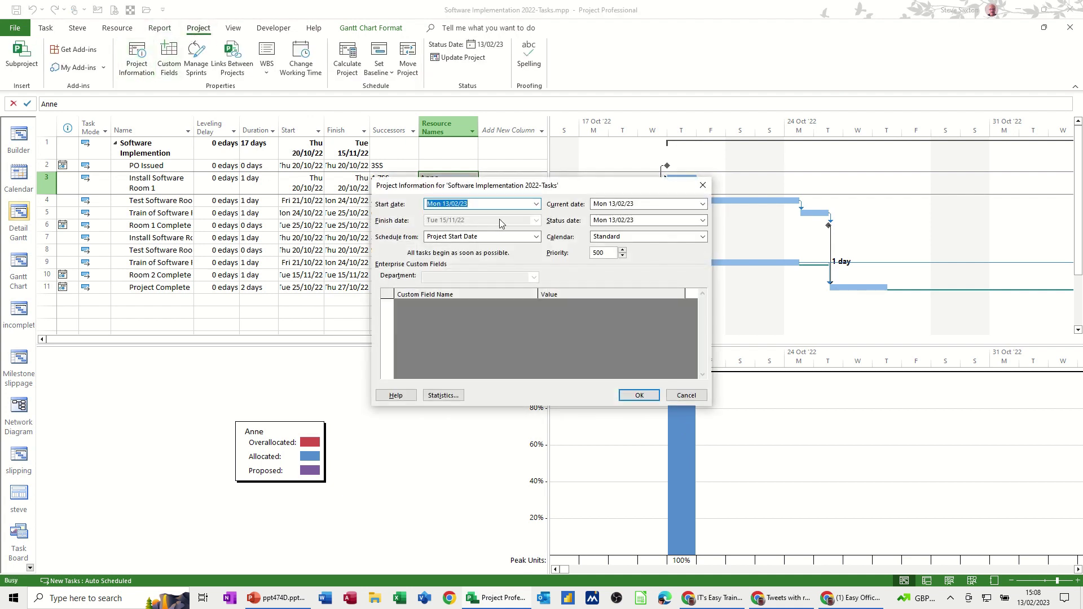
click(536, 203)
click(492, 305)
click(702, 220)
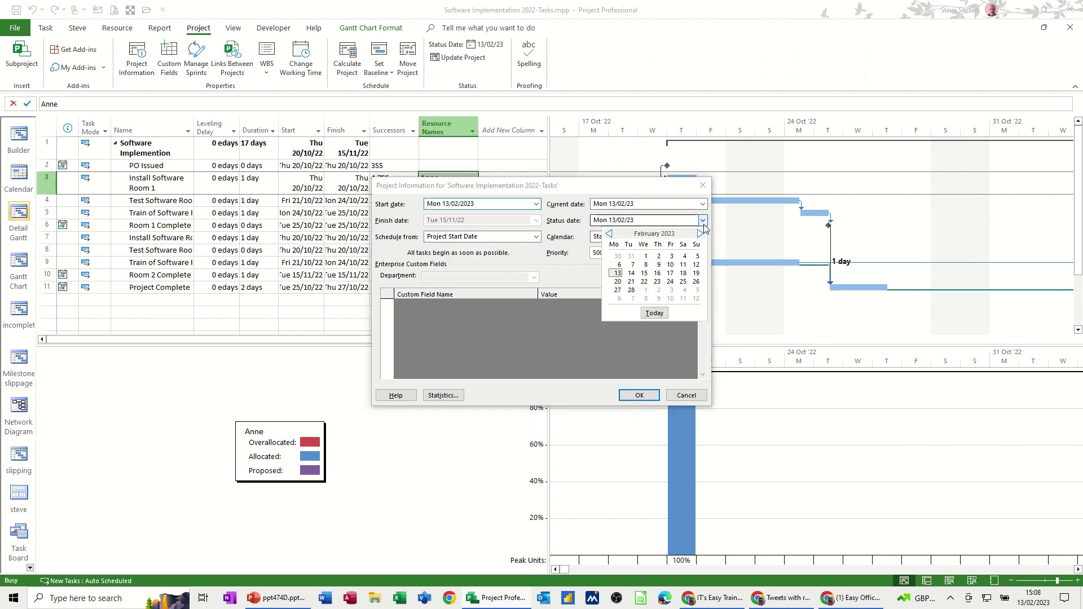
click(655, 314)
click(637, 395)
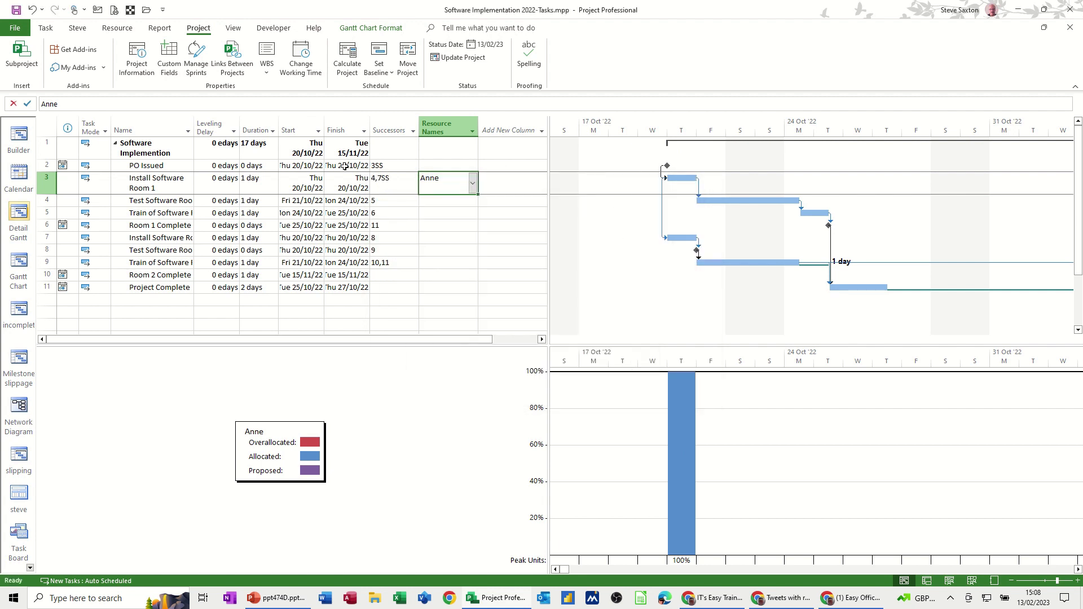
Set PO Issued's start to today, 13/02/23, and scroll to the rescheduled task bars.
click(305, 165)
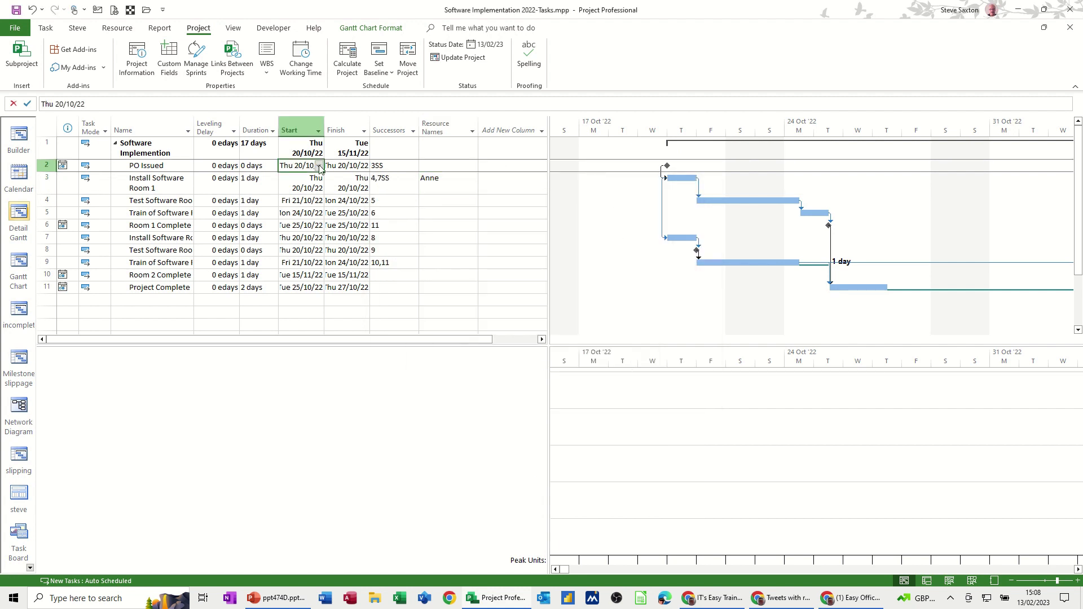
click(320, 167)
click(270, 259)
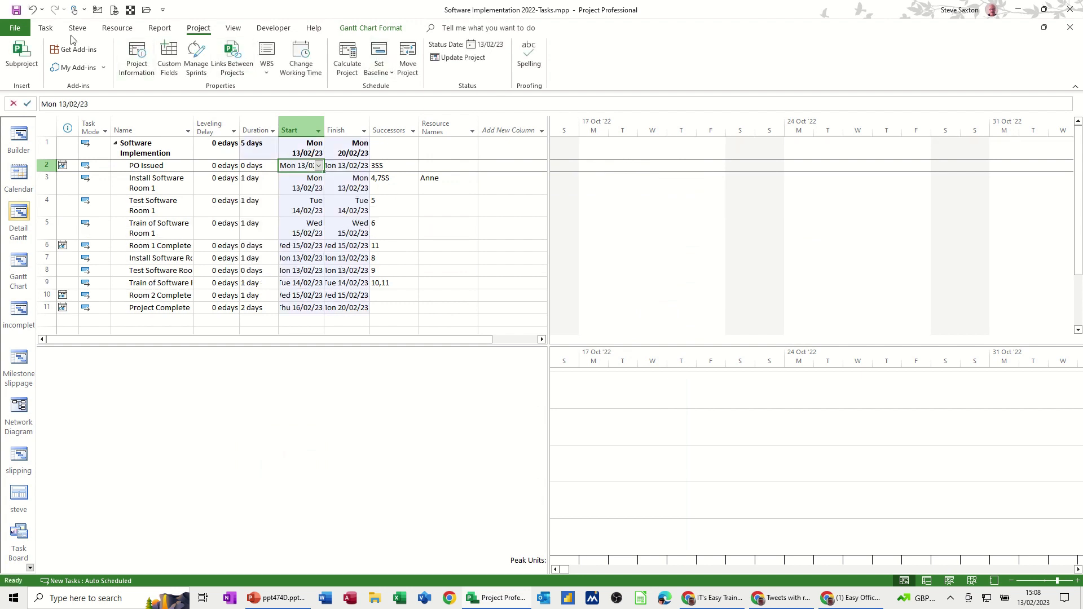
click(47, 28)
click(815, 55)
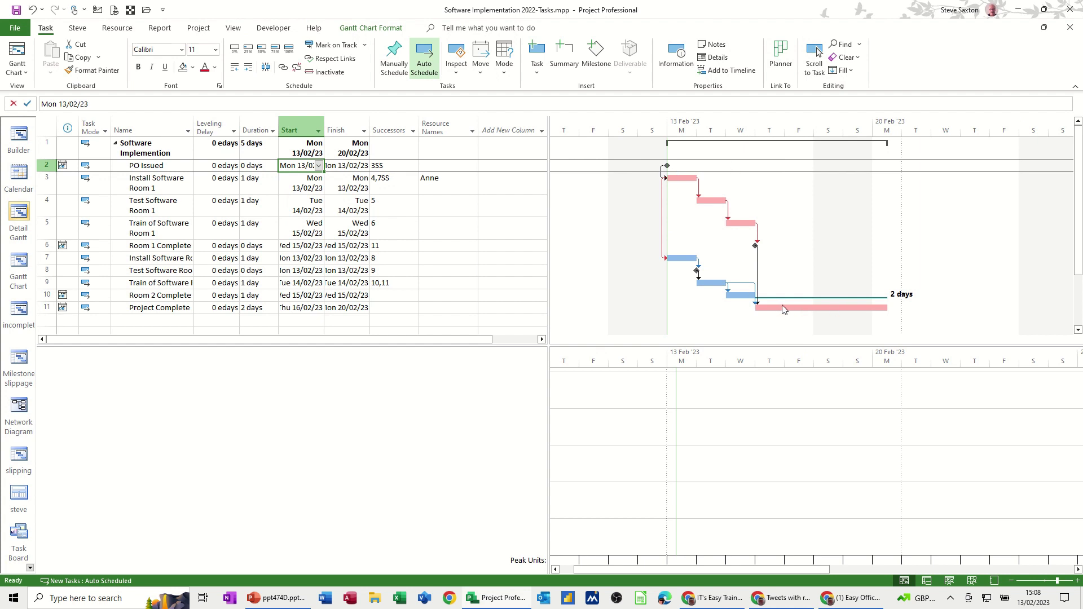
click(171, 188)
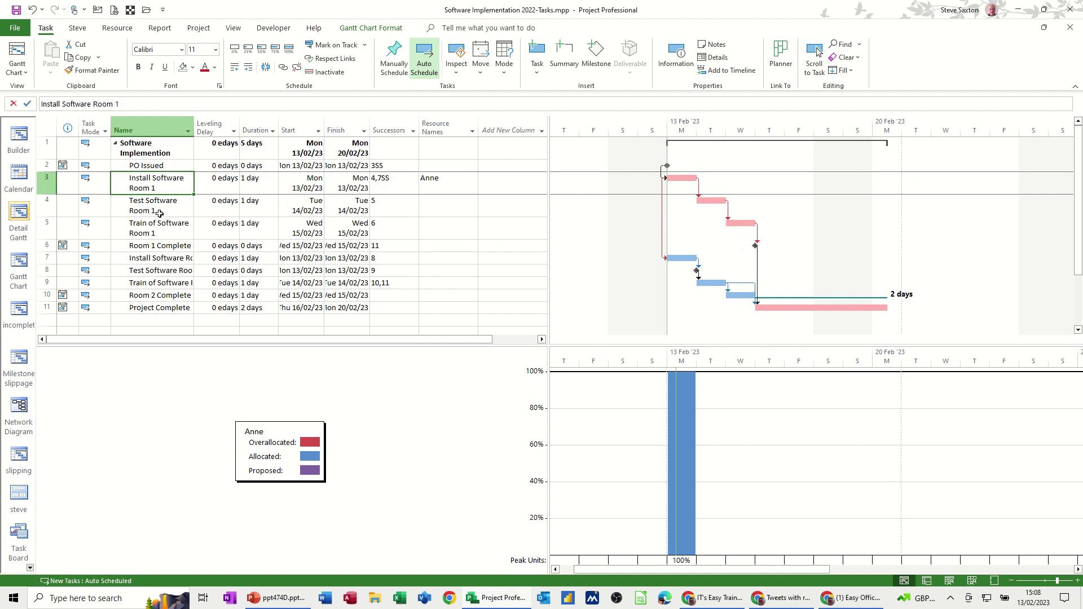
Assign Anne to Install Software Room 2 as well, then return to the Gantt Chart view.
click(446, 206)
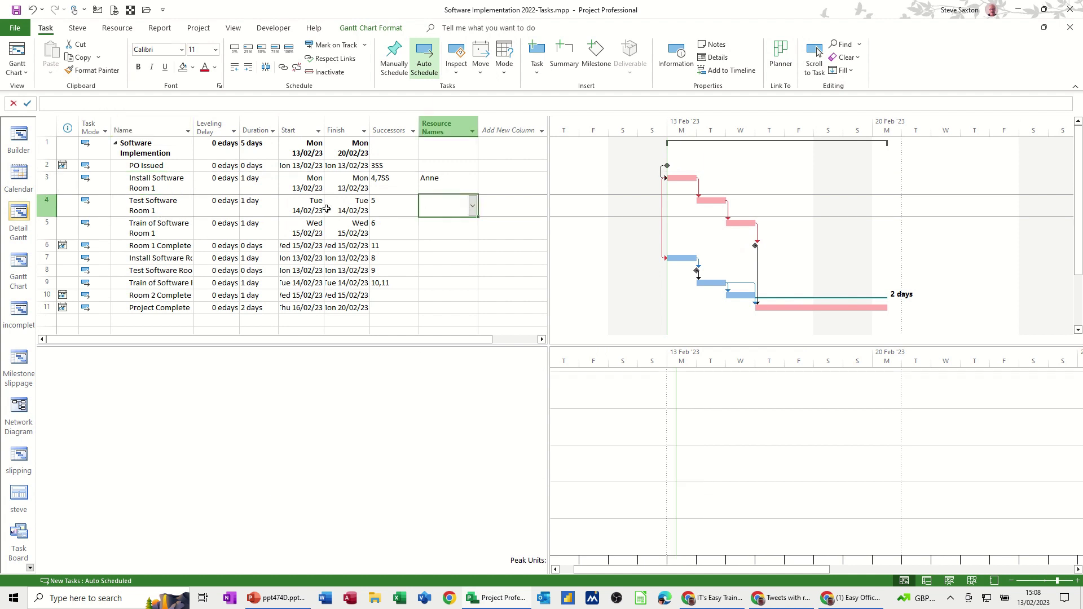
click(162, 210)
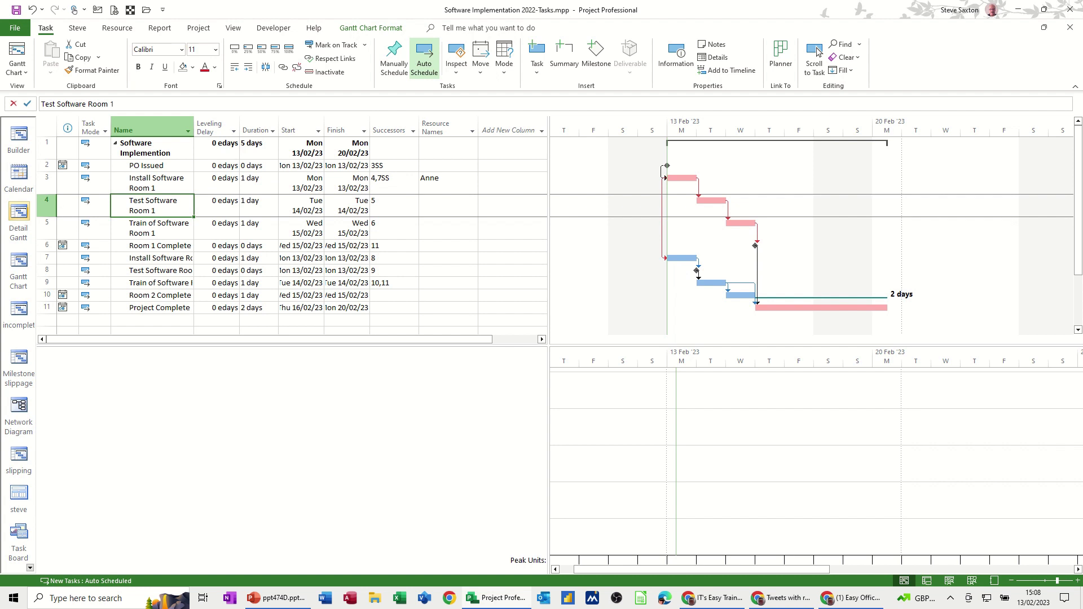
click(288, 261)
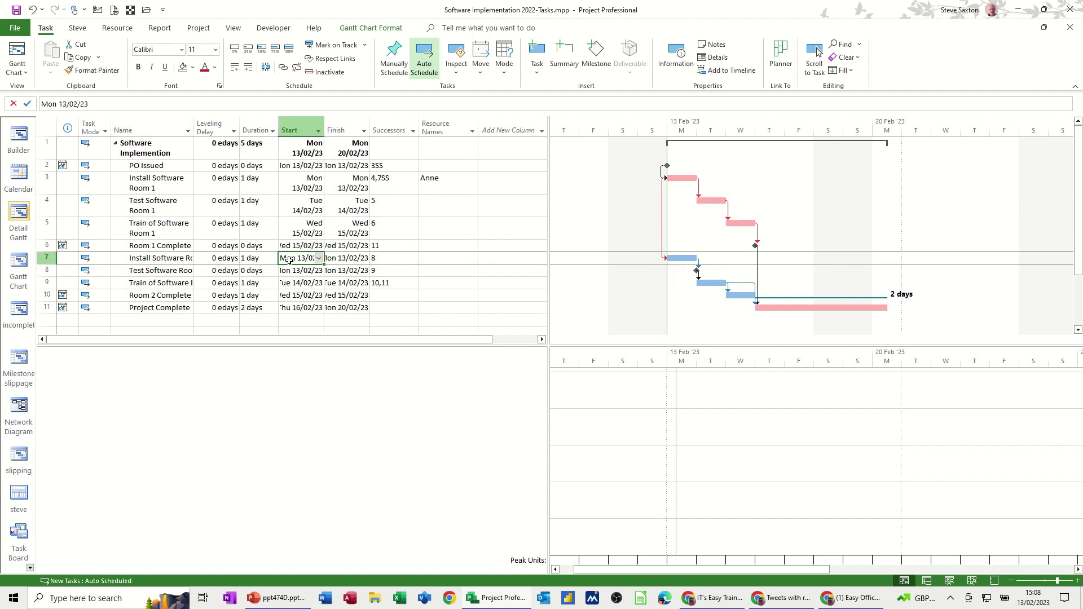
click(430, 258)
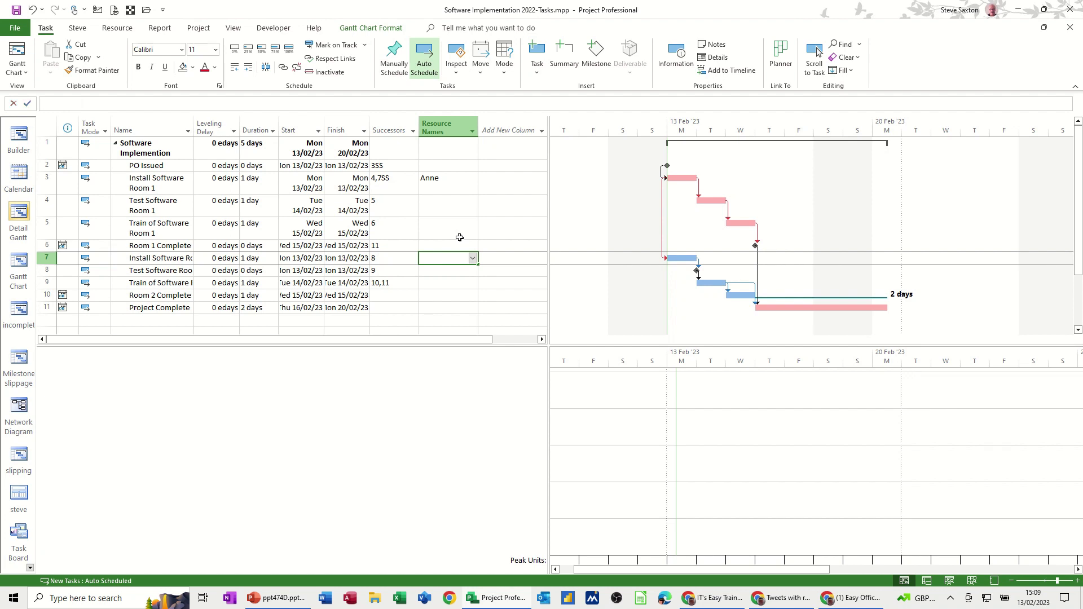
text(Anne)
key(Return)
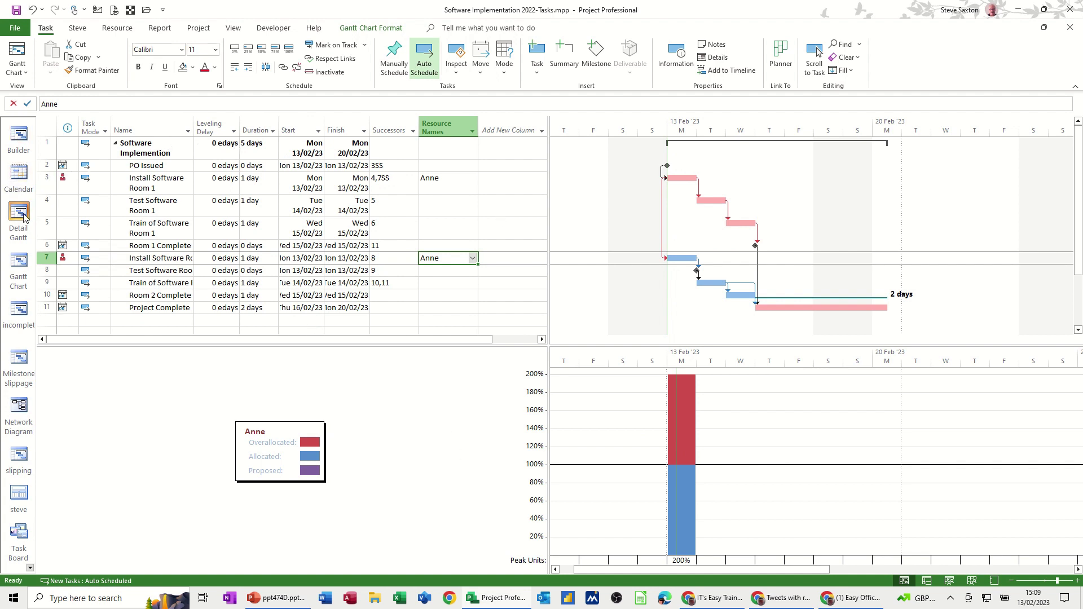
click(20, 261)
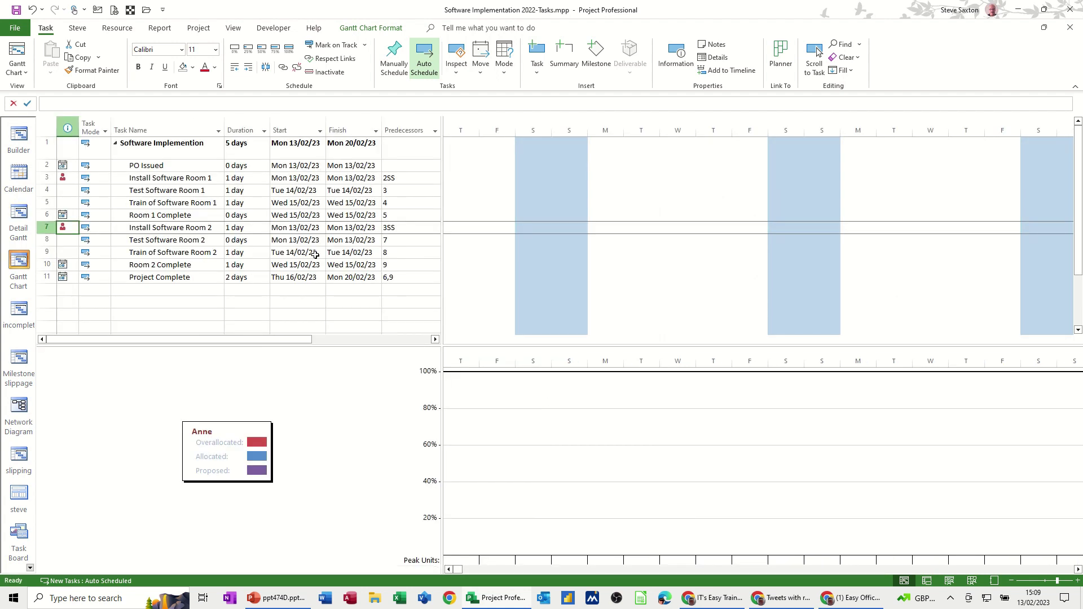
Uncheck Details on the View tab to remove the Resource Graph pane.
click(180, 177)
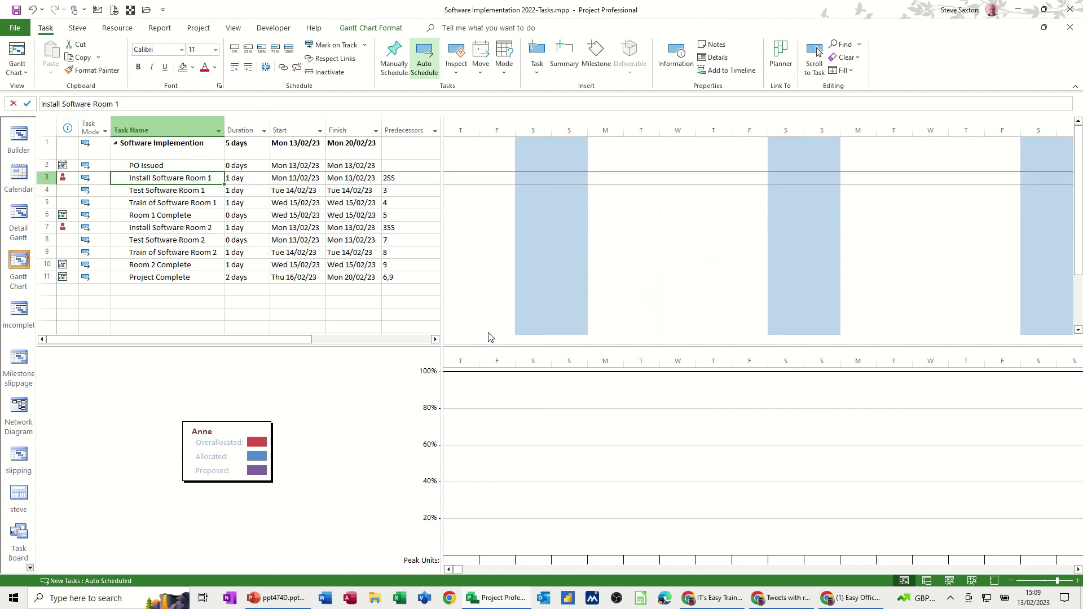
click(234, 29)
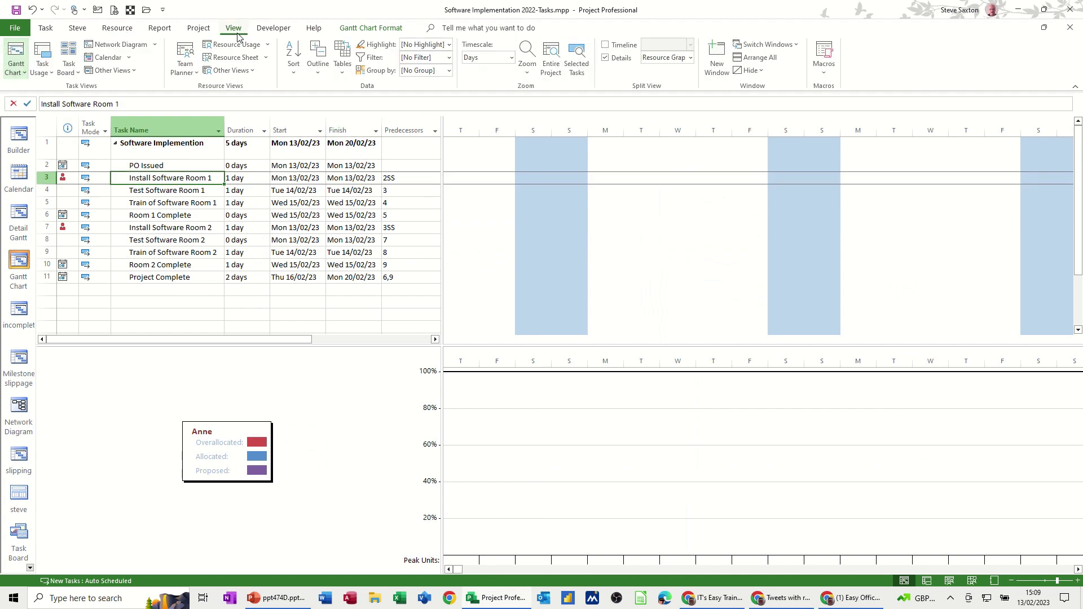
click(607, 59)
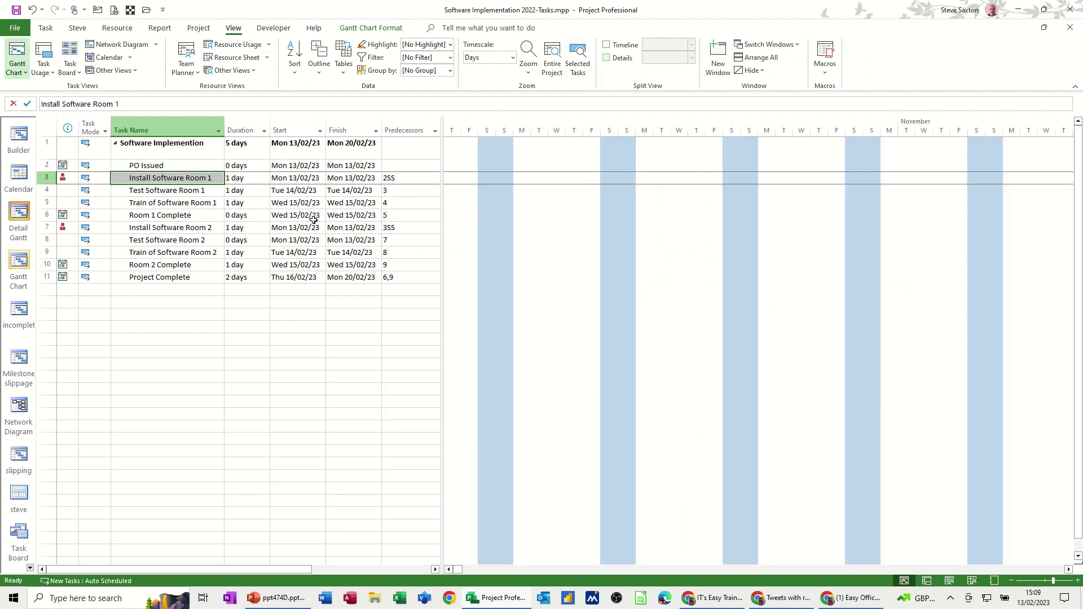
click(183, 217)
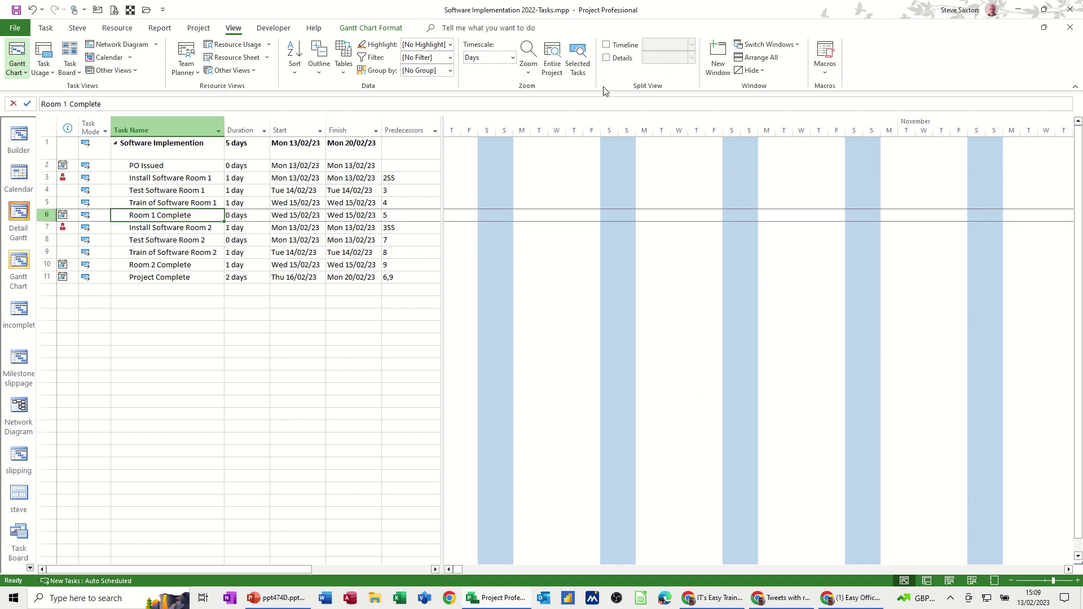
Reopen the details pane showing the Resource Graph.
click(607, 58)
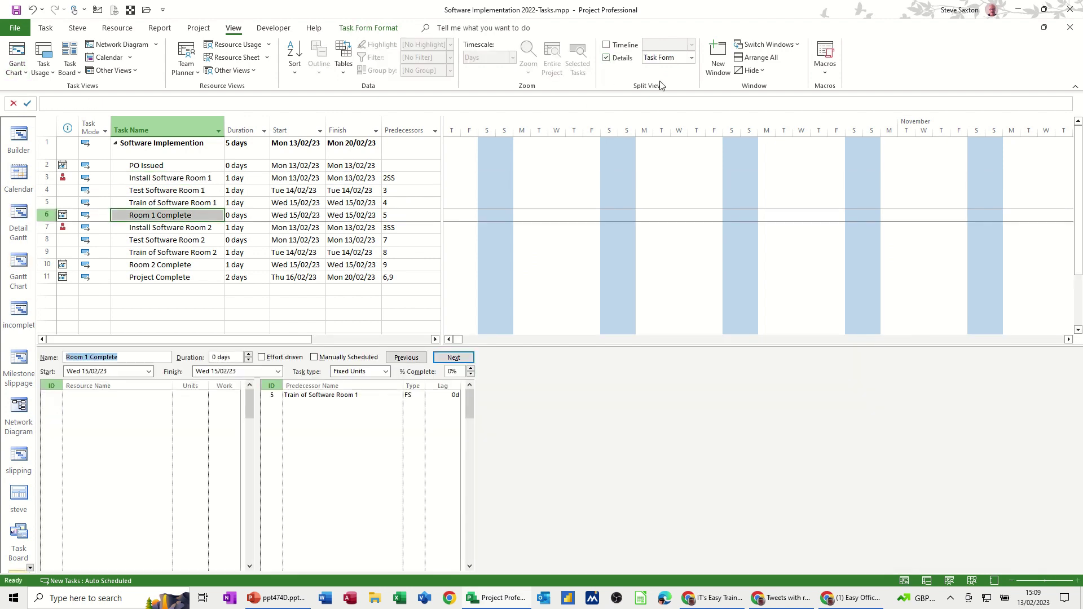
click(692, 59)
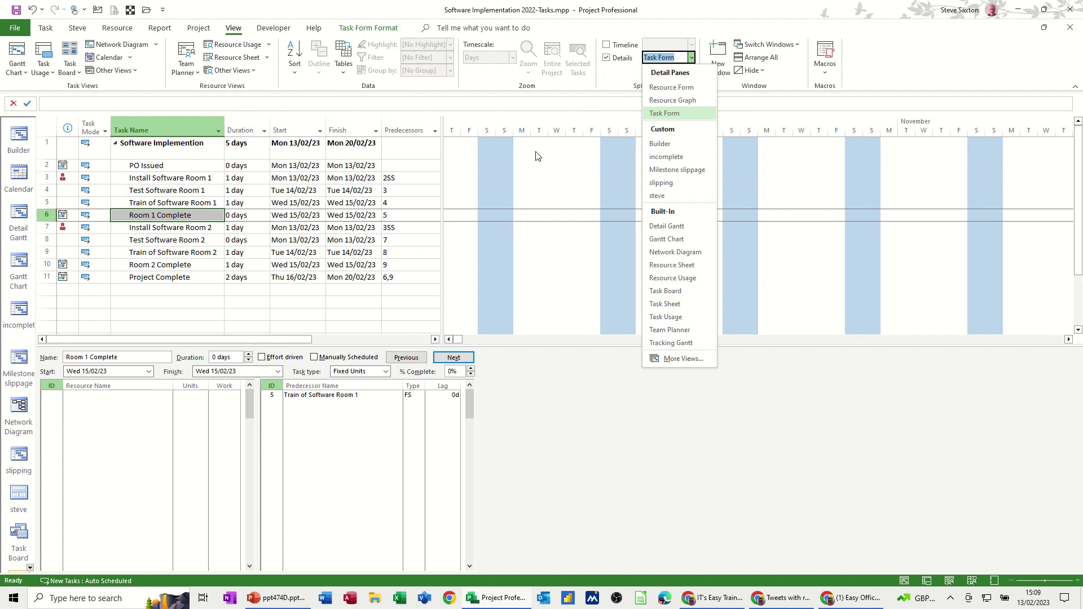
click(655, 100)
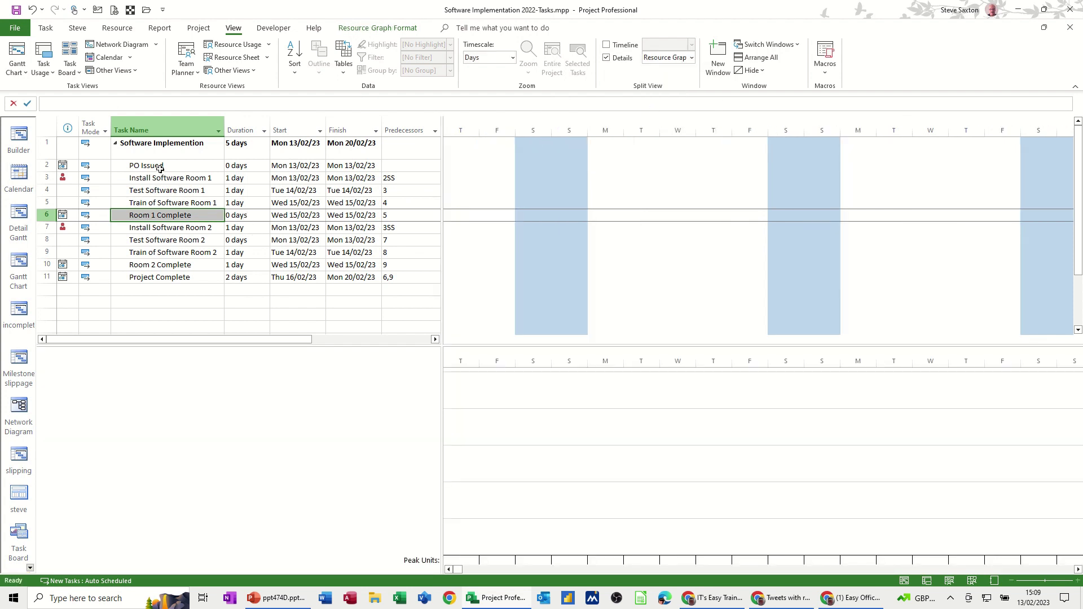
Select PO Issued through Project Complete and scroll to them, revealing Anne's 200% peak.
drag(158, 165, 171, 276)
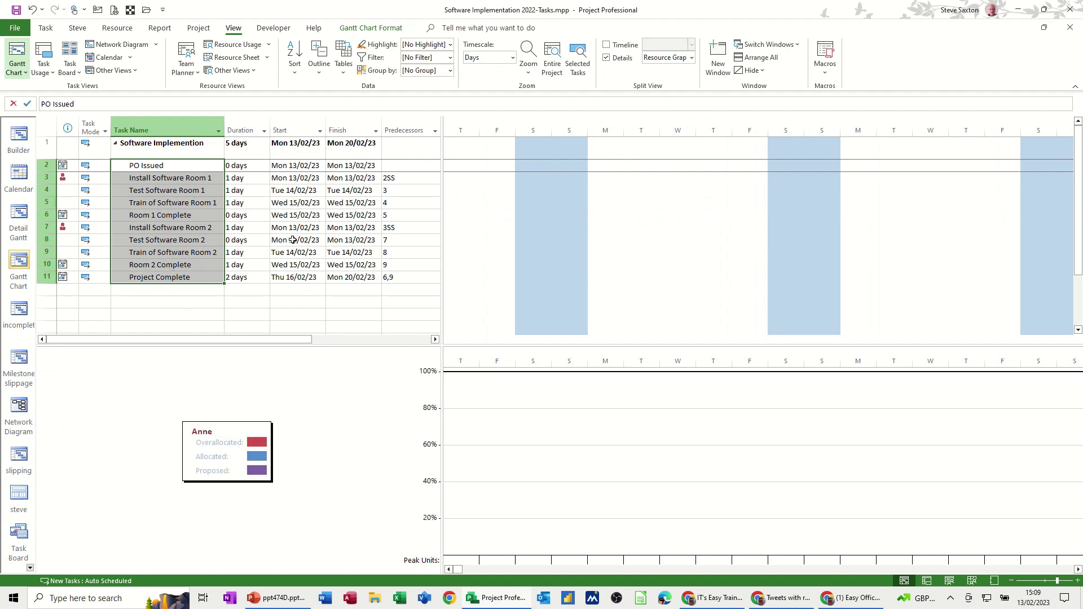
click(45, 28)
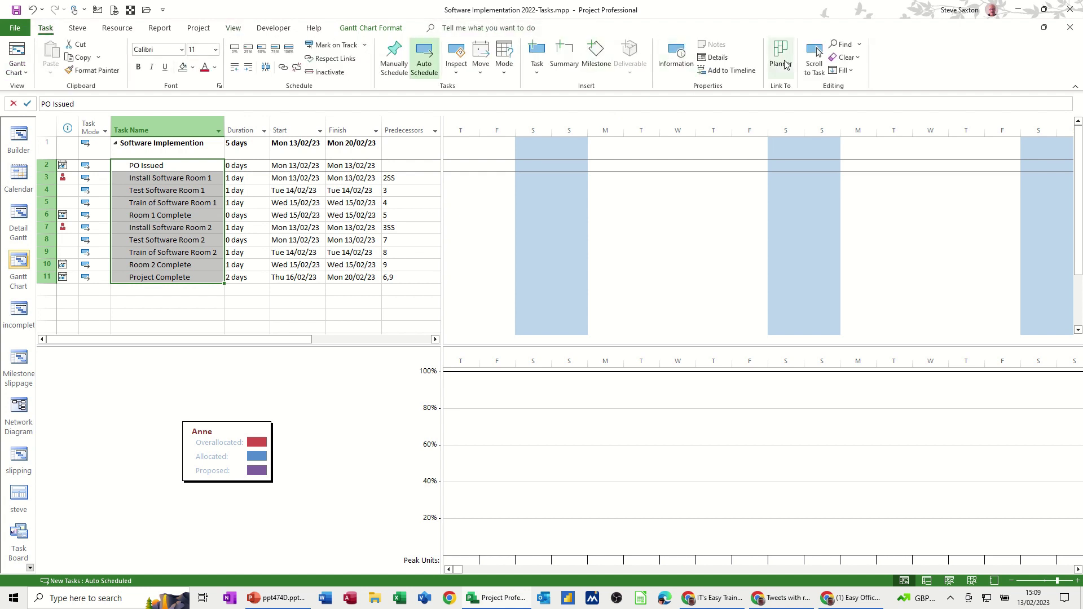
click(815, 59)
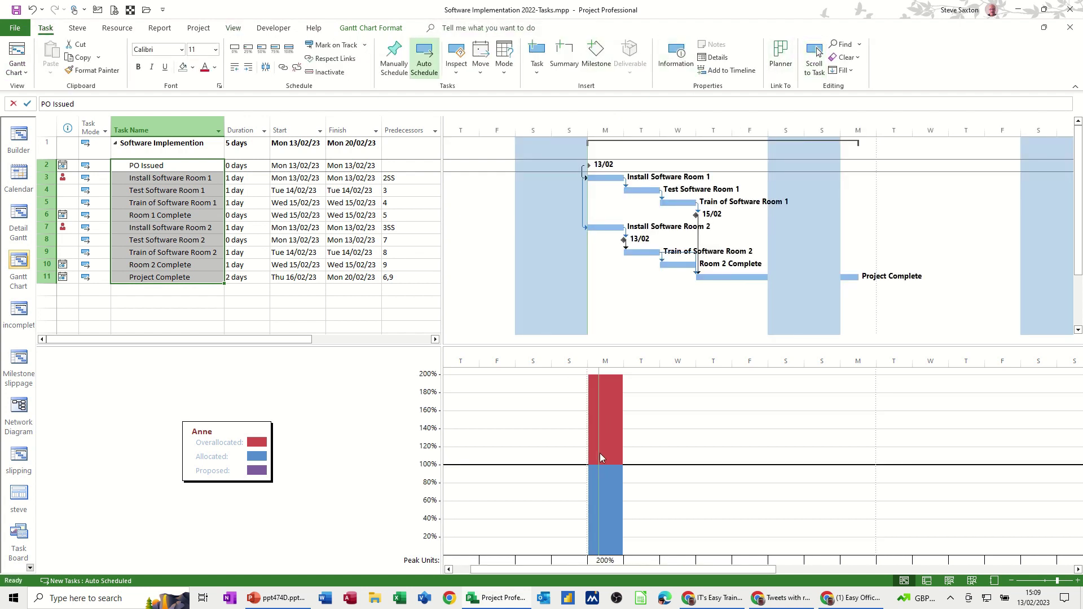
click(233, 28)
From the Details pane drop-down, open More Views and then the Organizer.
click(692, 59)
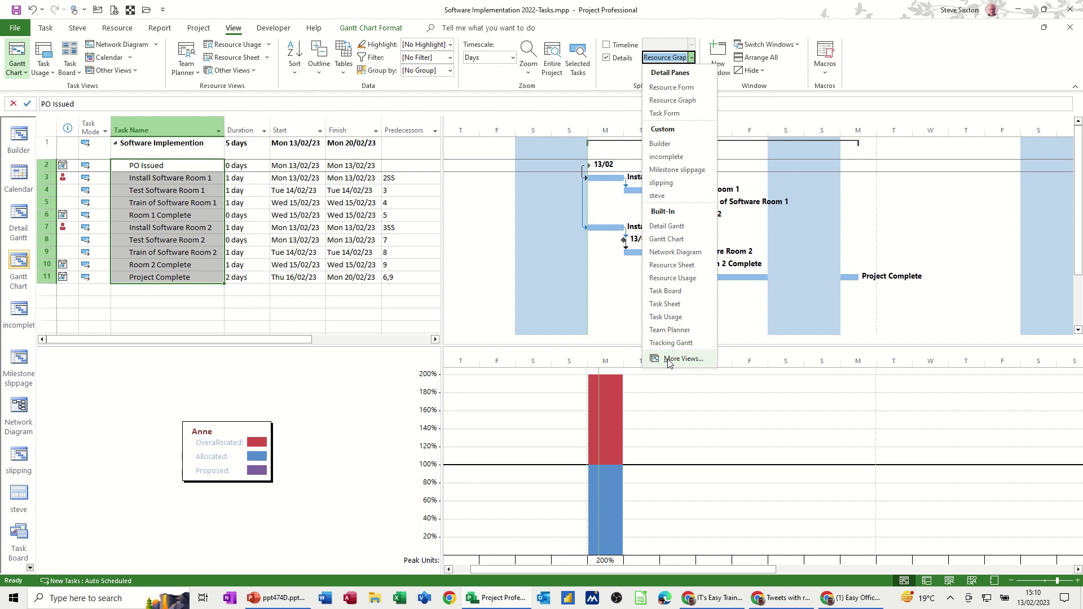
click(669, 362)
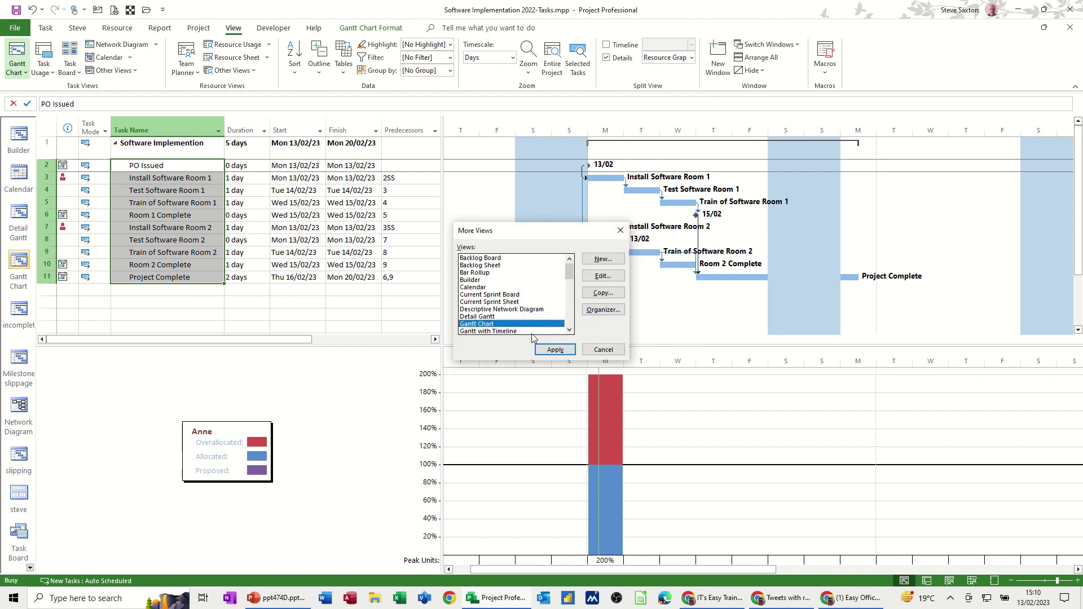
click(602, 310)
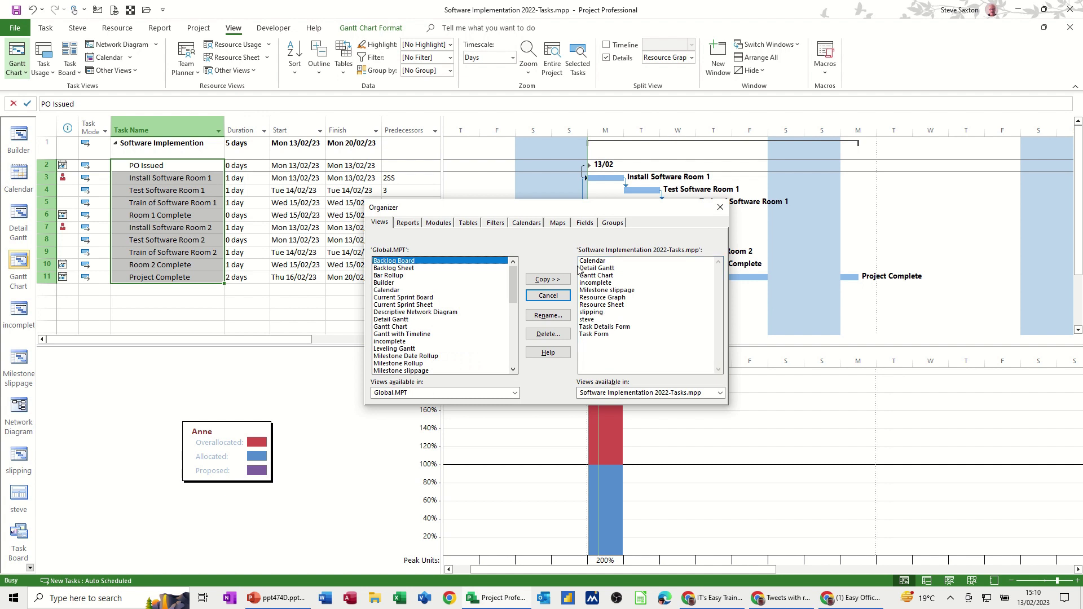
Delete the steve view from the project file.
click(587, 320)
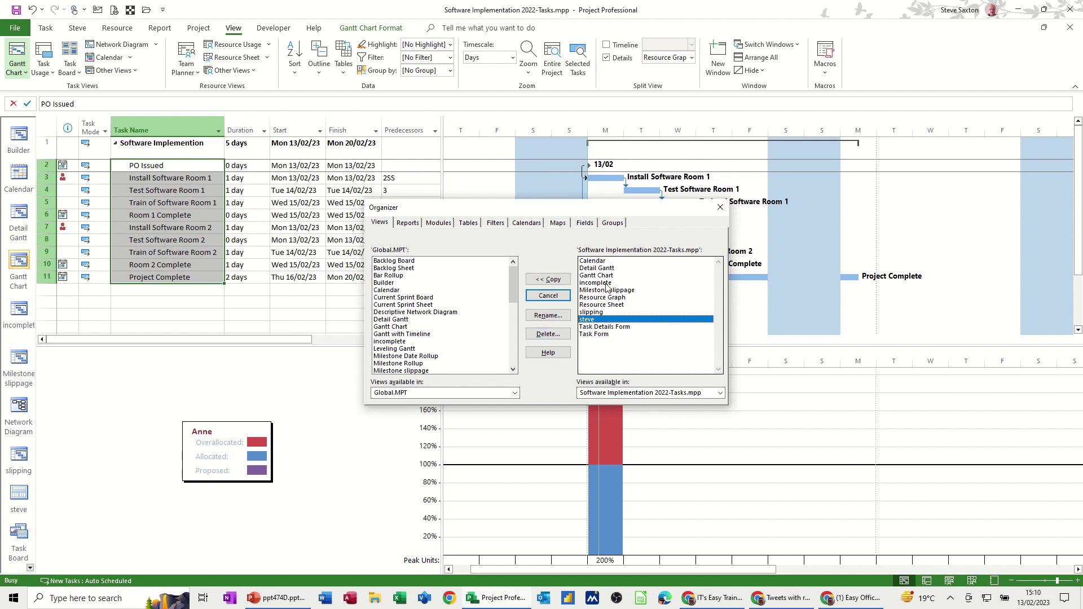
click(548, 334)
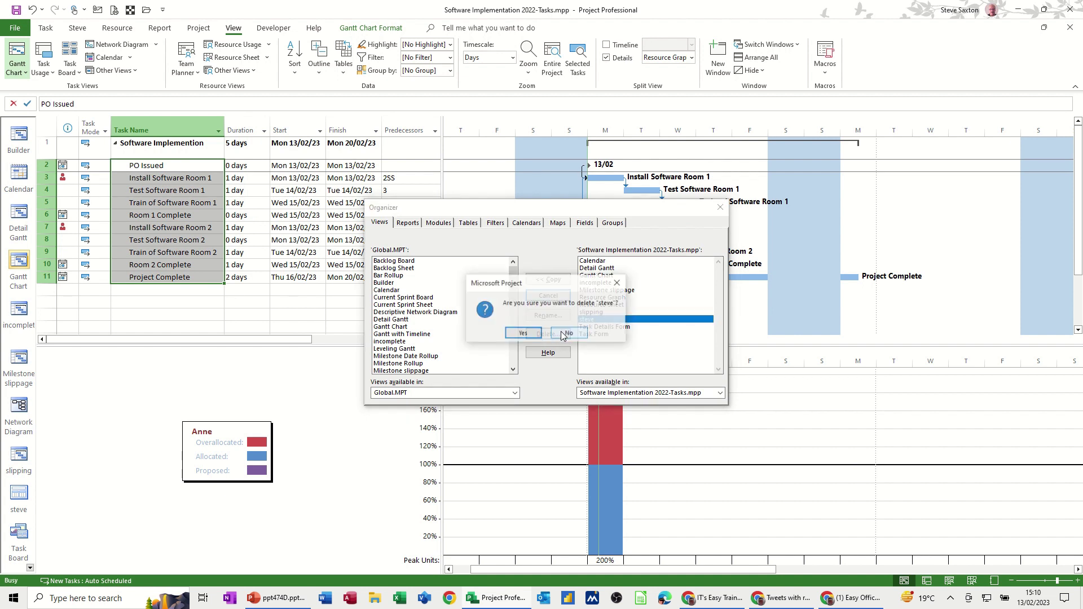
click(521, 334)
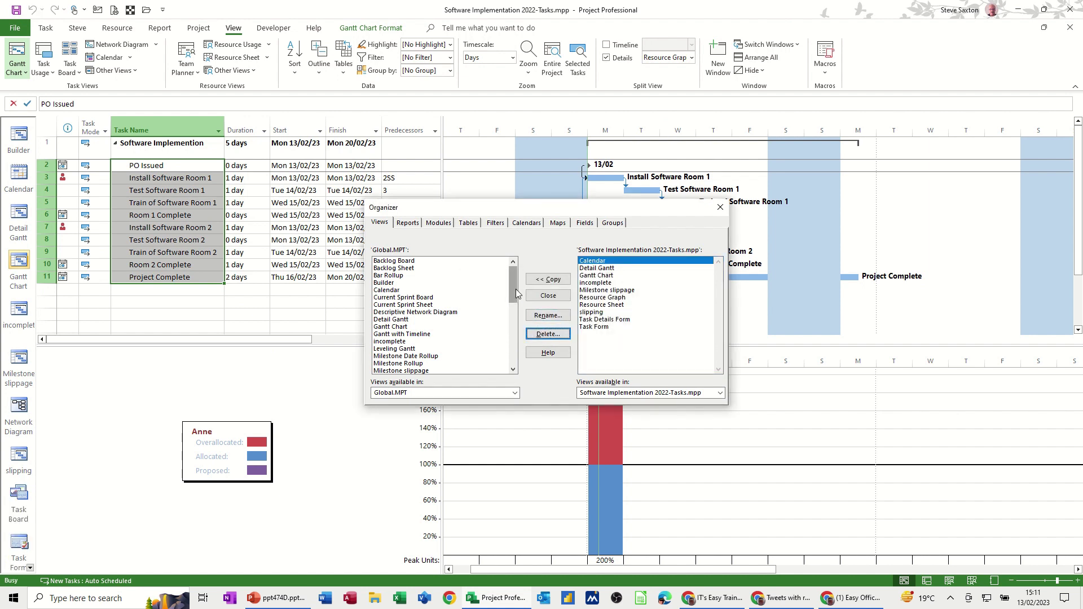
drag(517, 293, 517, 330)
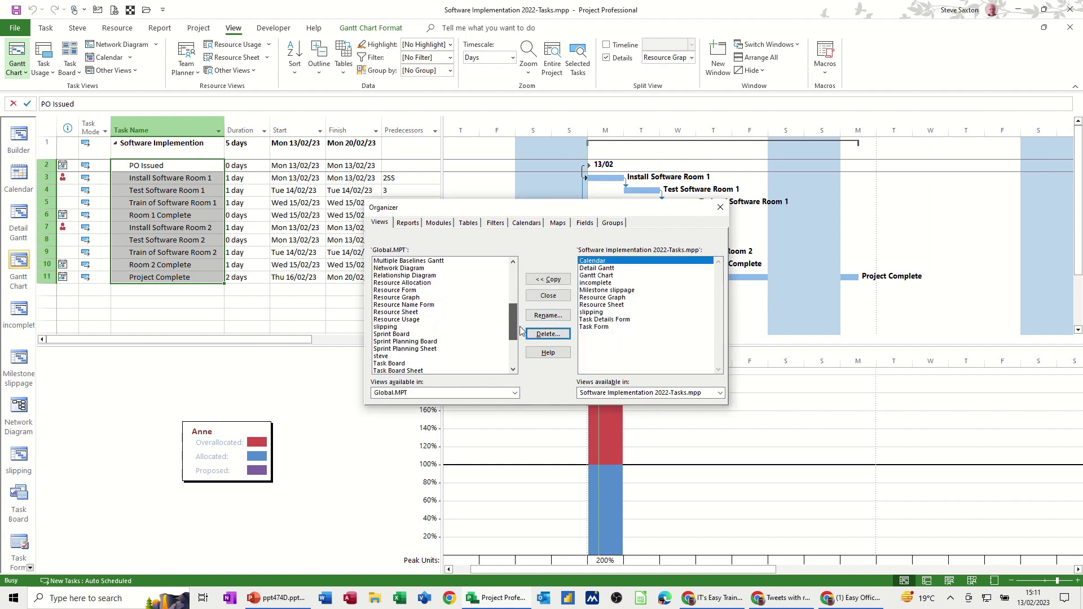
Delete the steve view from the Global.MPT template.
click(388, 356)
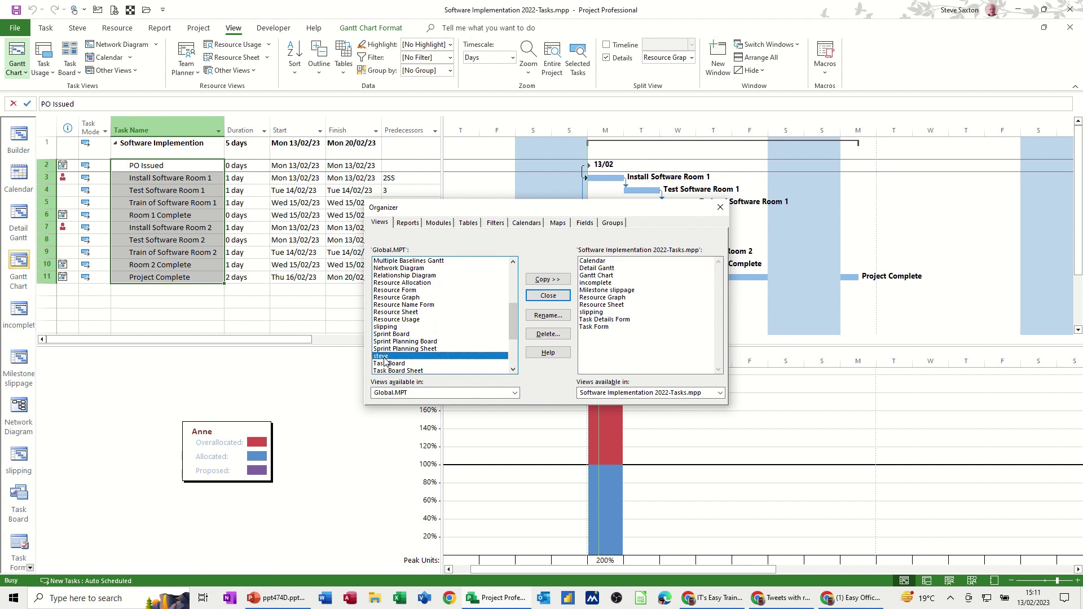
click(533, 334)
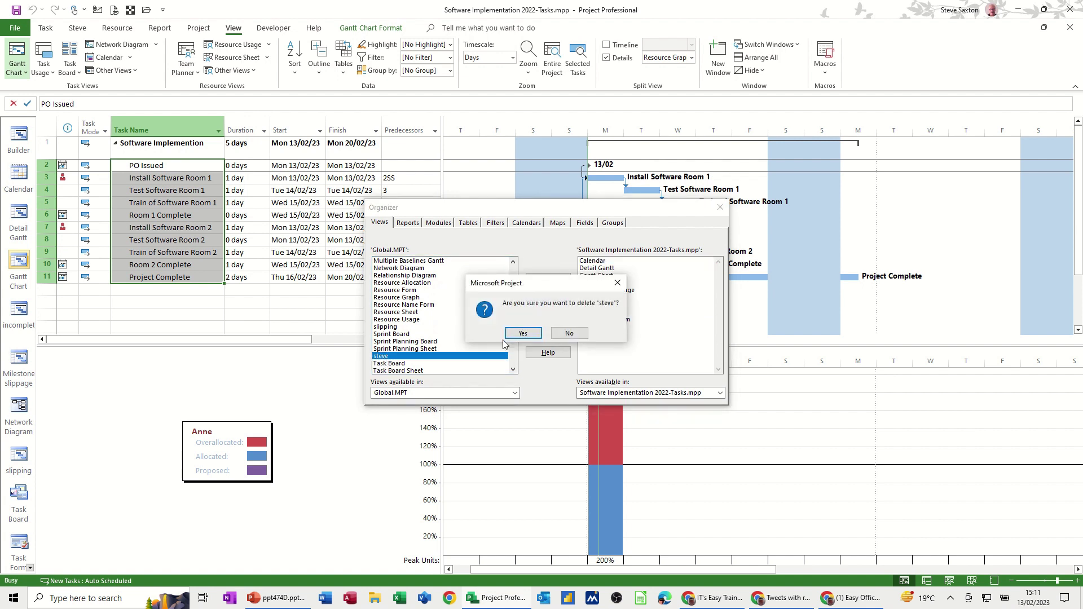
click(519, 334)
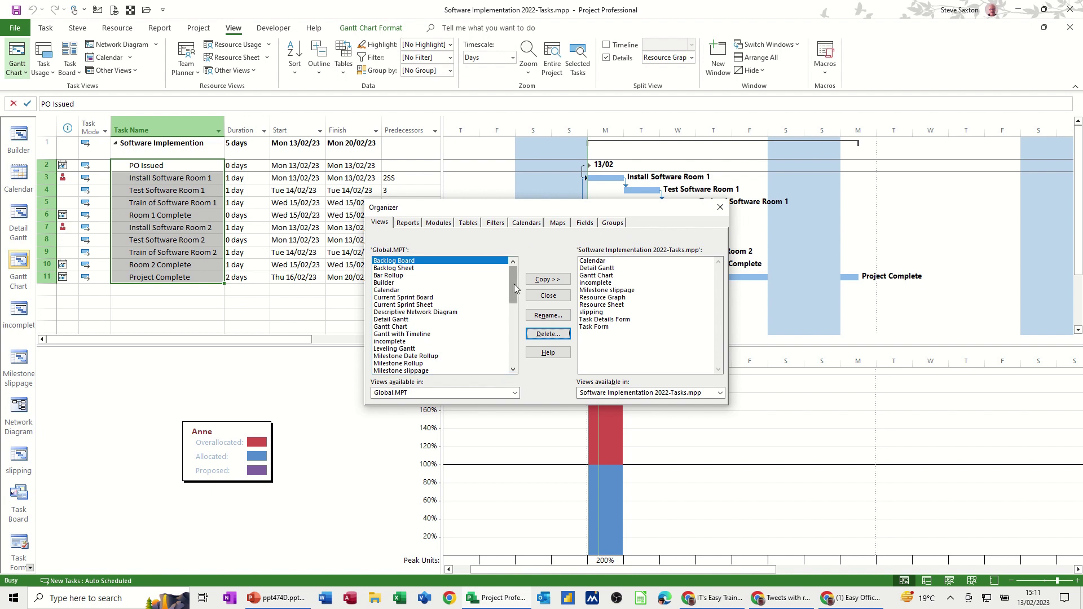
drag(513, 282, 513, 350)
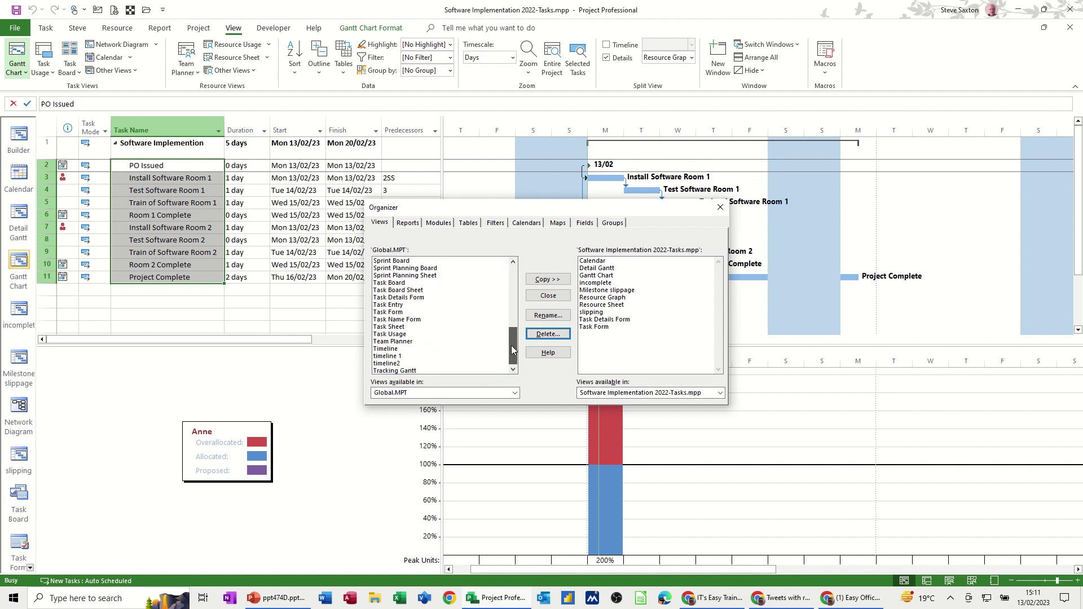
drag(505, 349, 502, 261)
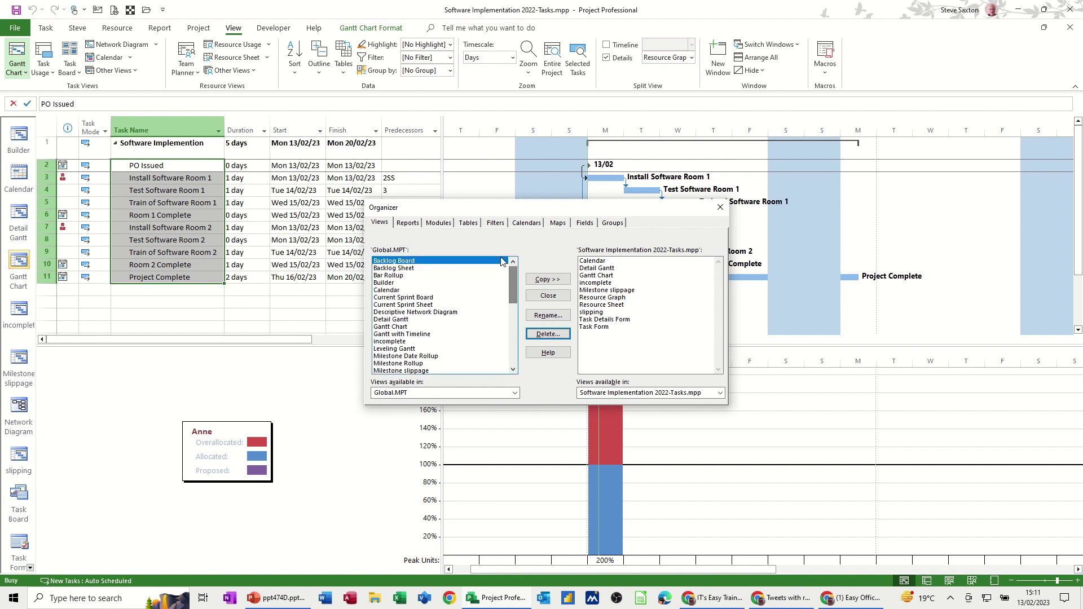
Browse the Reports, Modules and Tables tabs, then close the Organizer.
click(407, 223)
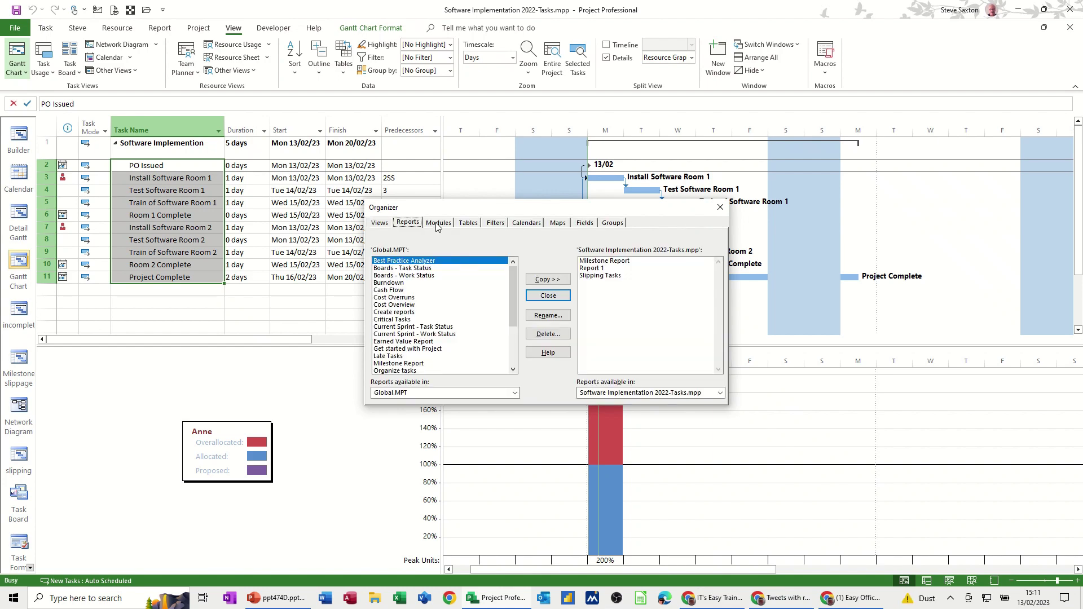
click(438, 223)
click(475, 223)
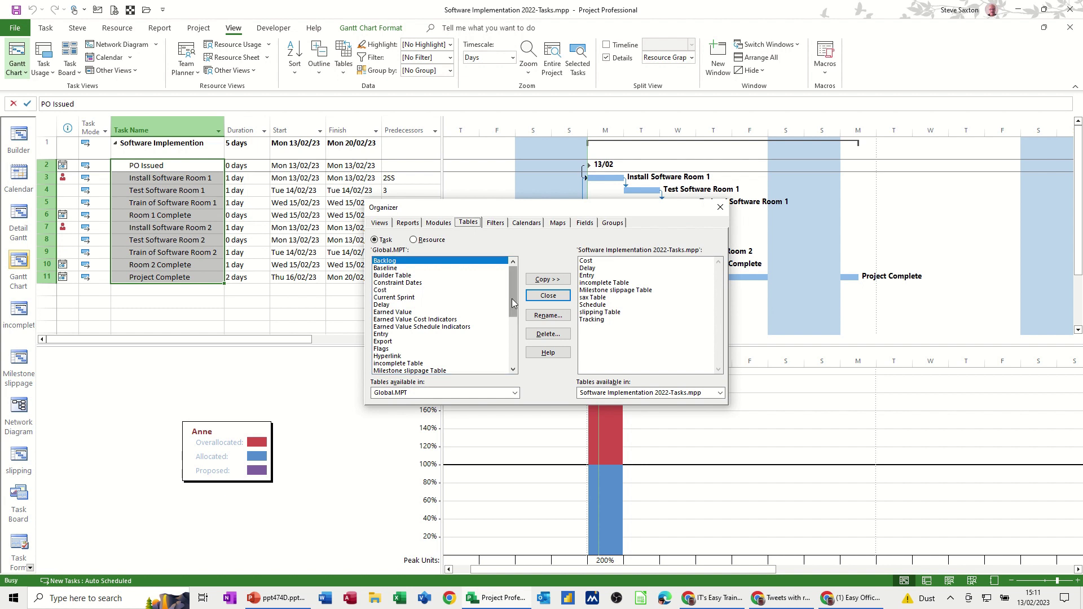
drag(515, 303, 515, 347)
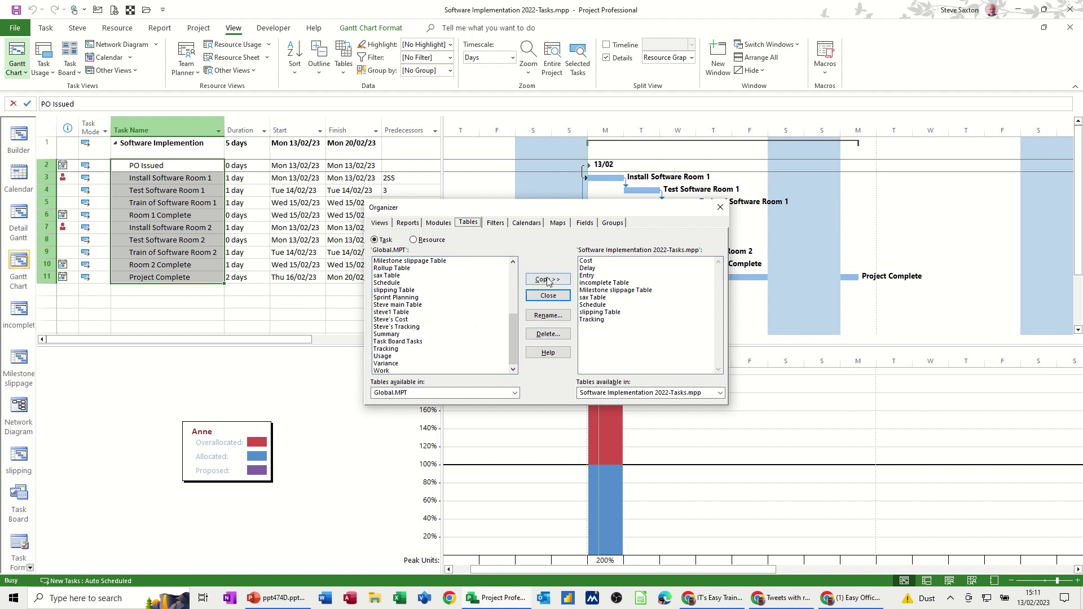
click(549, 296)
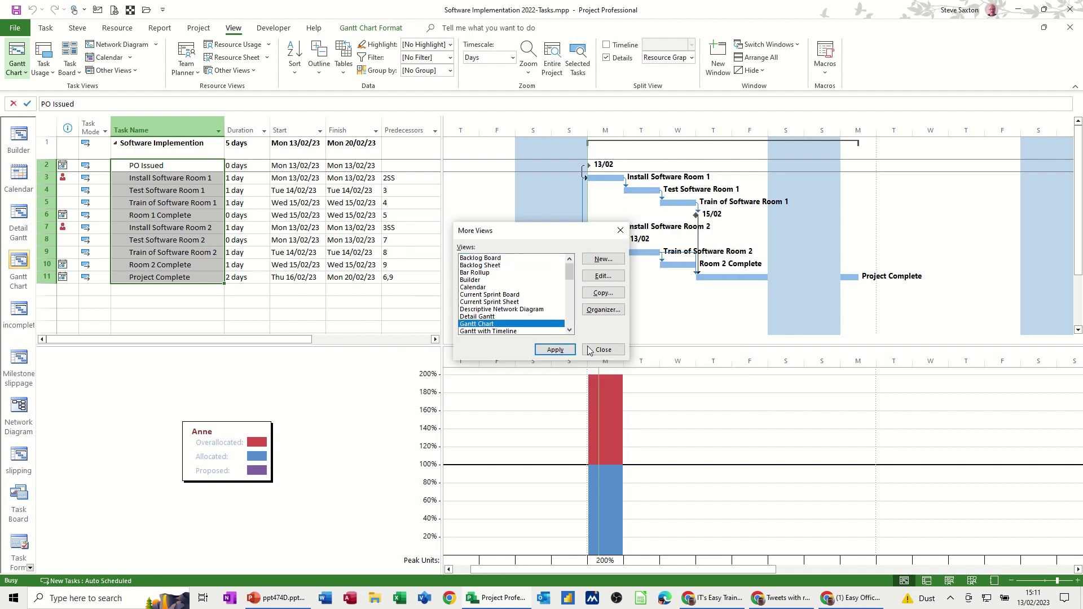
Close More Views and turn off Details so the 11-task Gantt Chart fills the window.
click(602, 351)
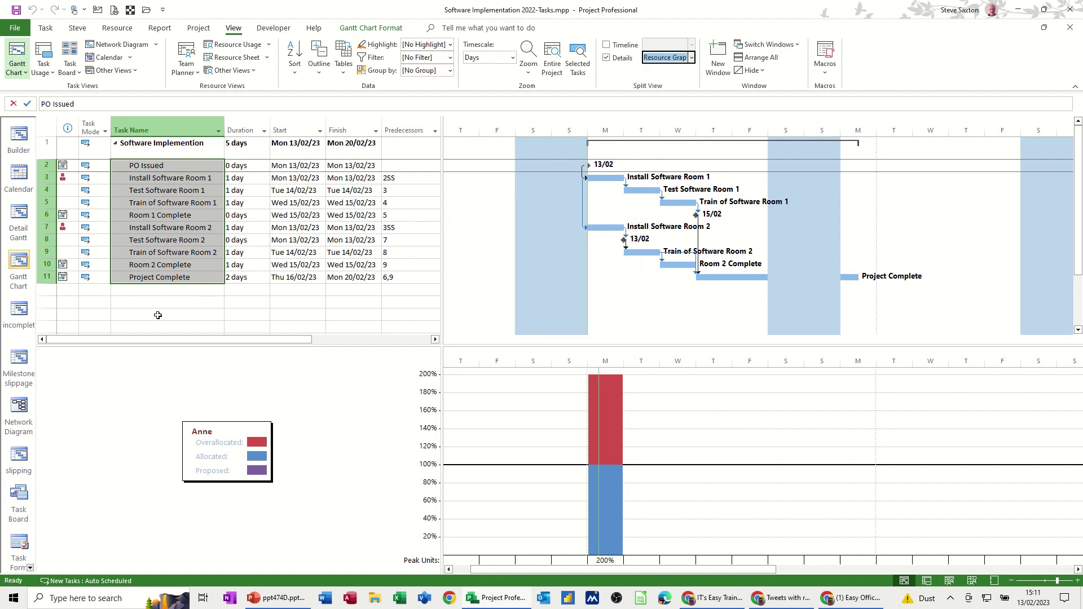
click(607, 57)
click(150, 192)
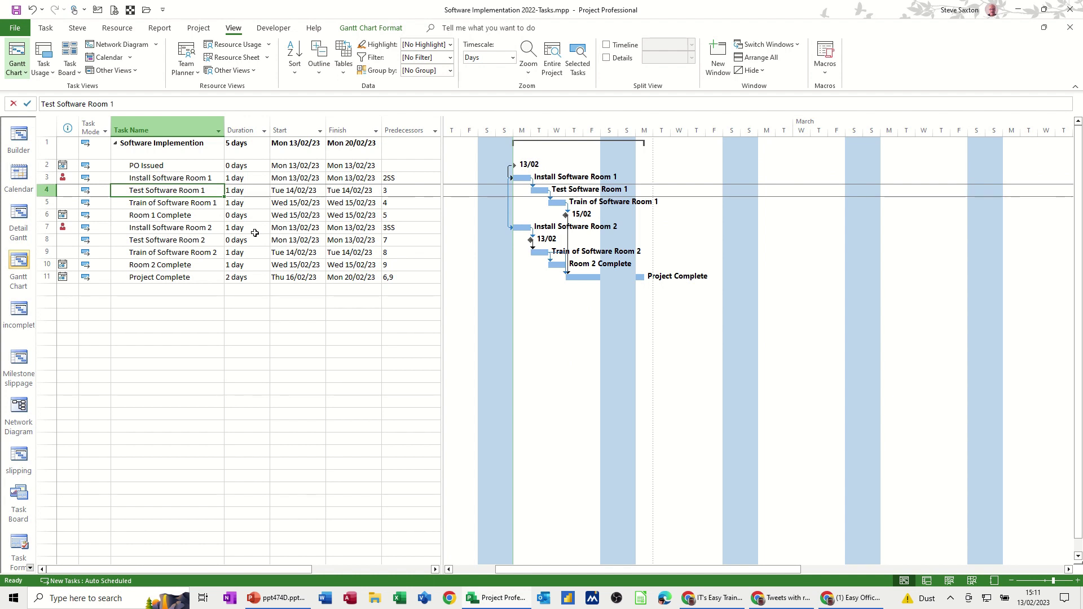
click(253, 73)
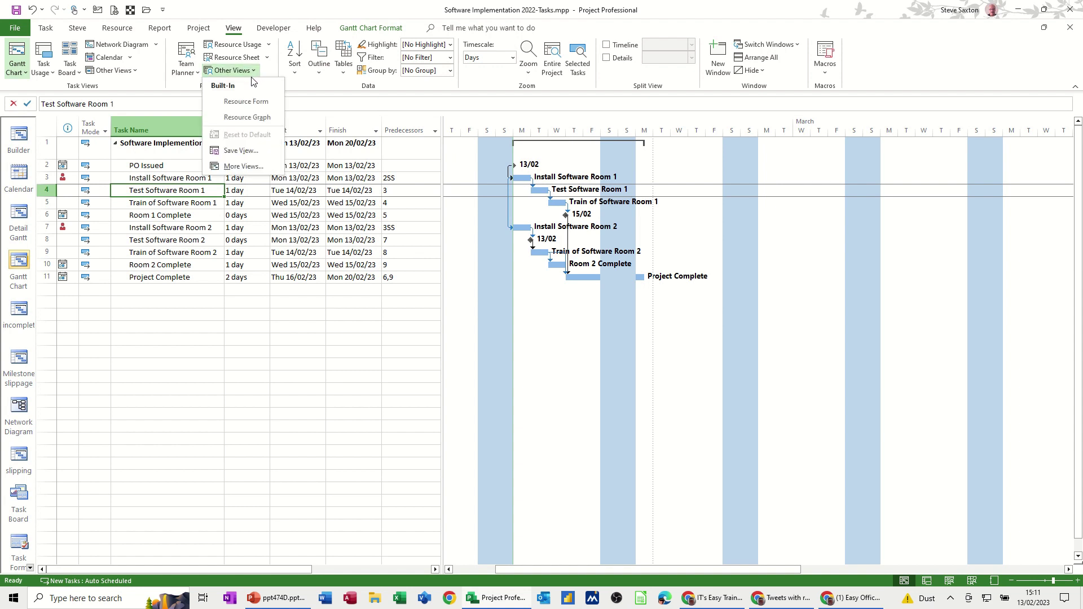
Start defining a new combination view from the More Views list.
click(242, 166)
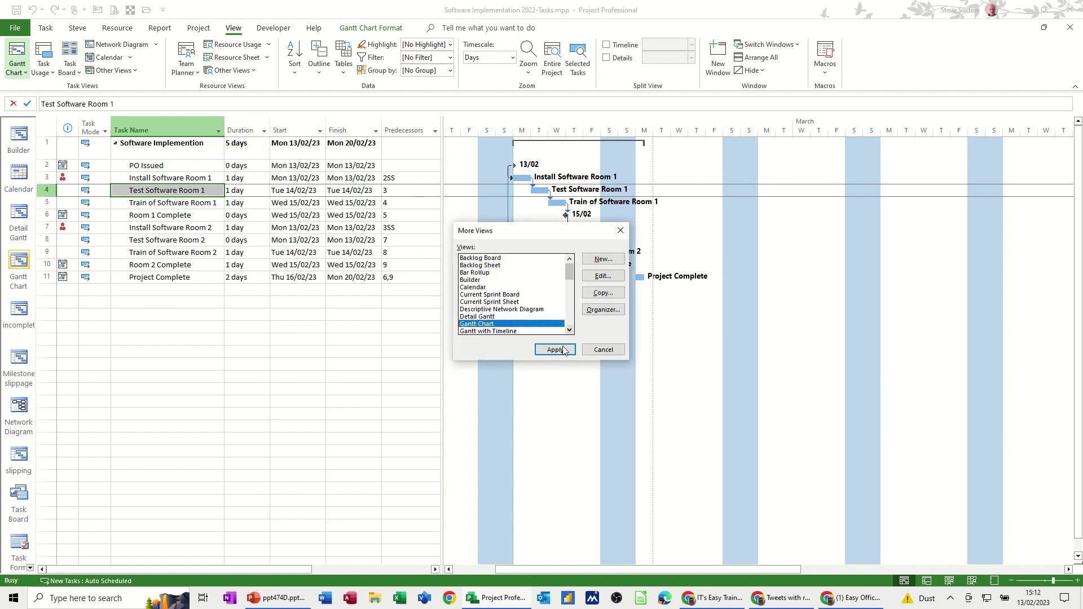
click(602, 260)
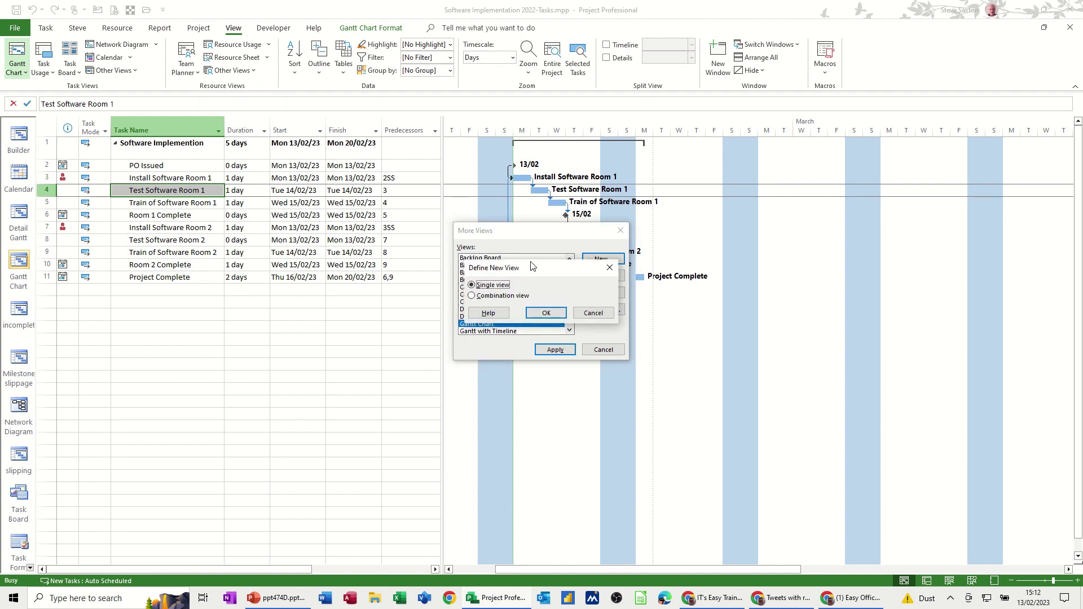
click(501, 295)
click(546, 313)
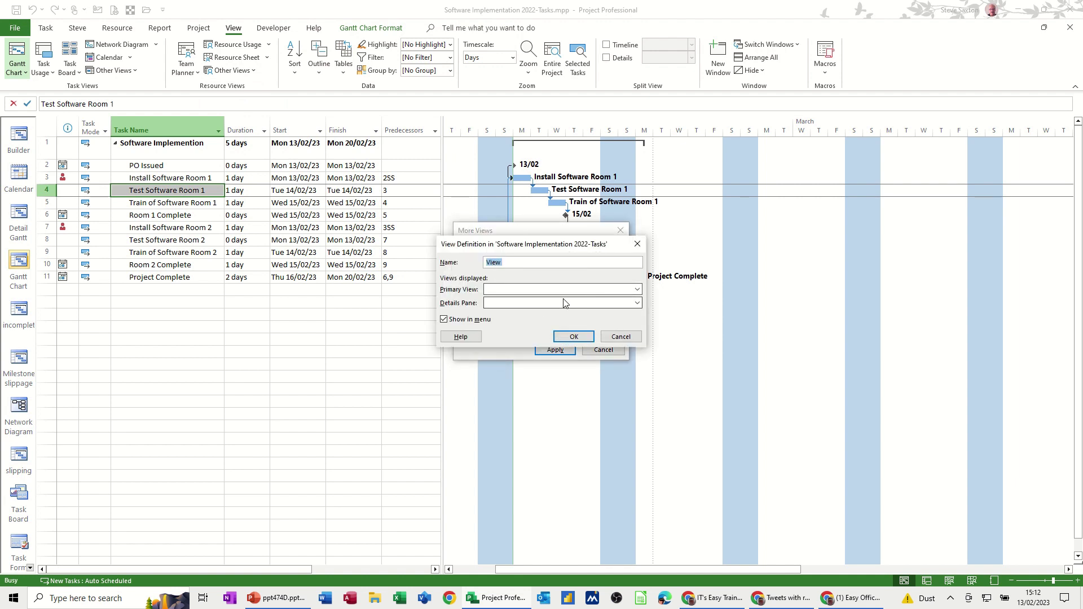
Set Resource Graph as primary view and Team Planner as details pane, apply, and dismiss the error.
click(636, 289)
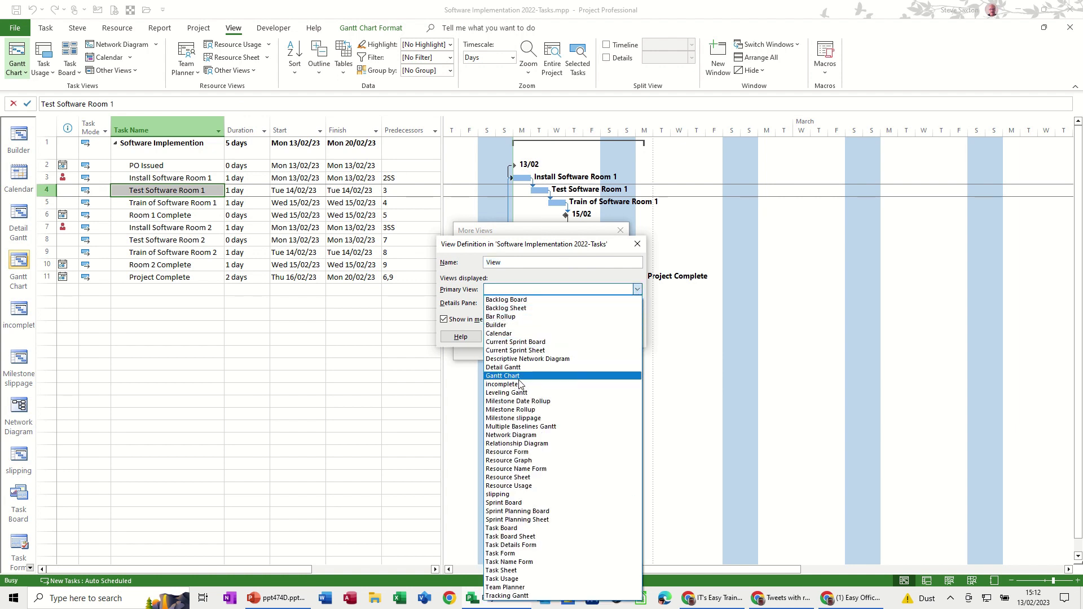
click(521, 460)
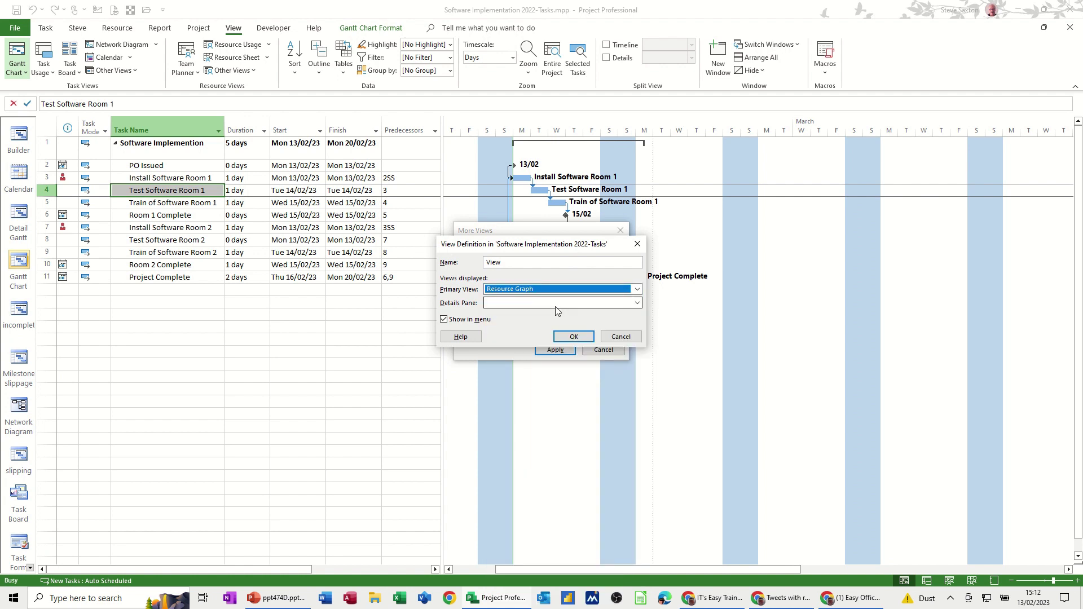
click(635, 304)
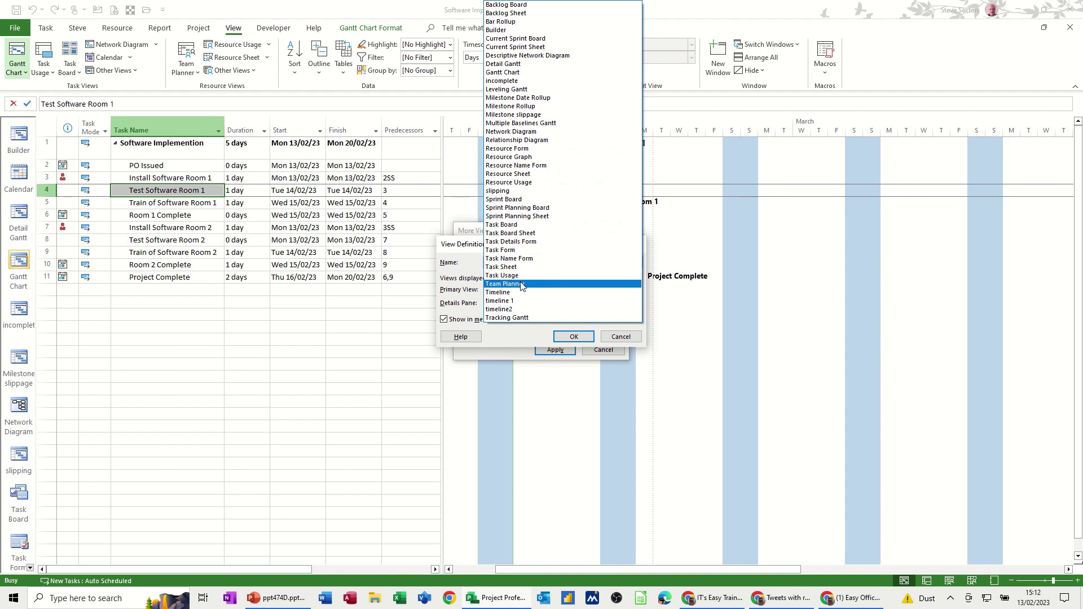
click(521, 284)
click(571, 336)
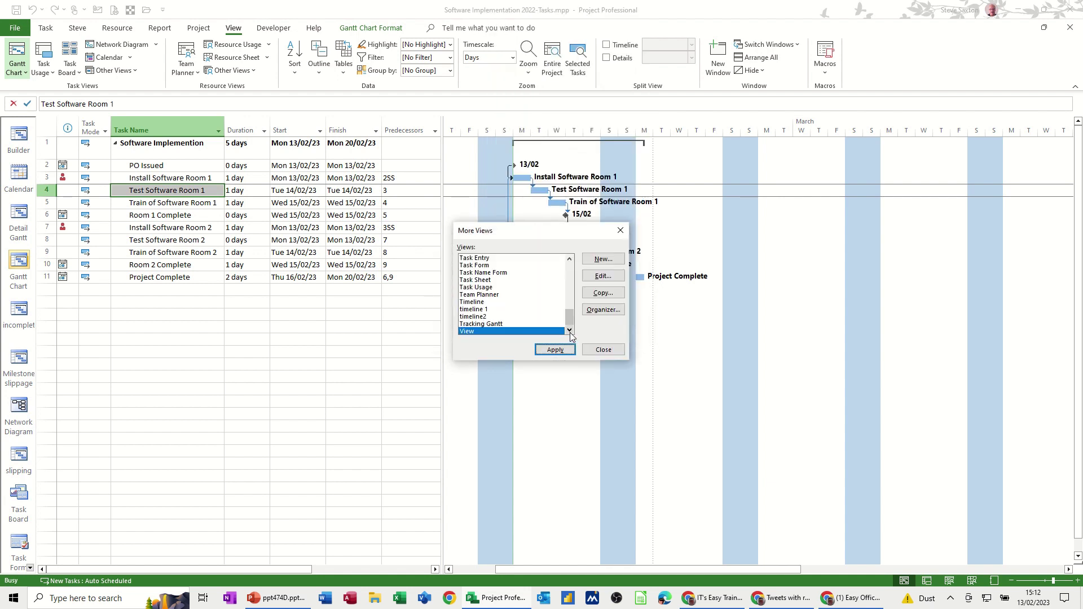
click(548, 350)
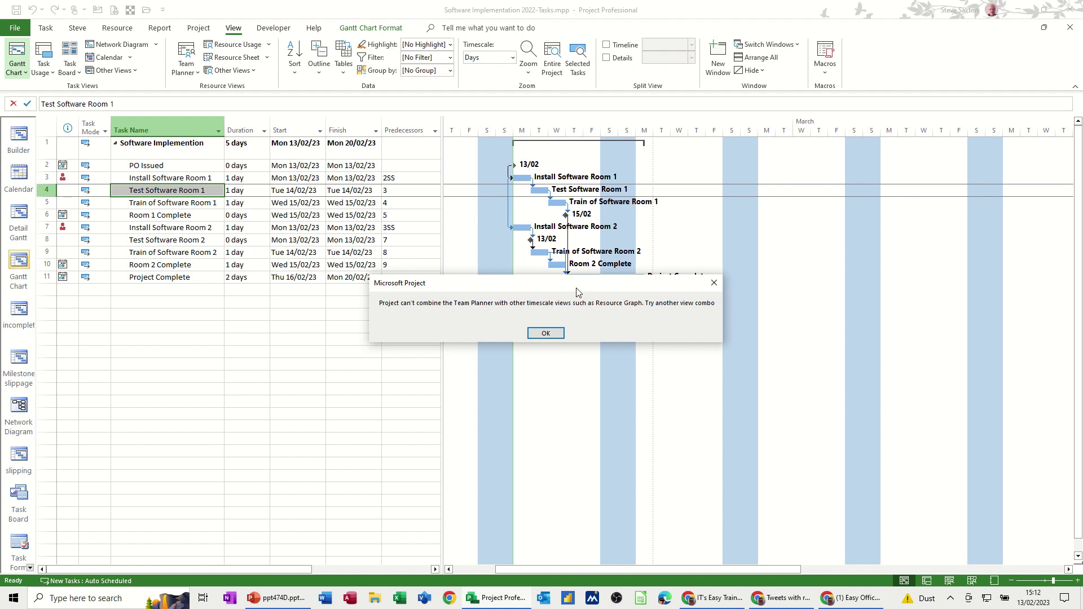
click(546, 334)
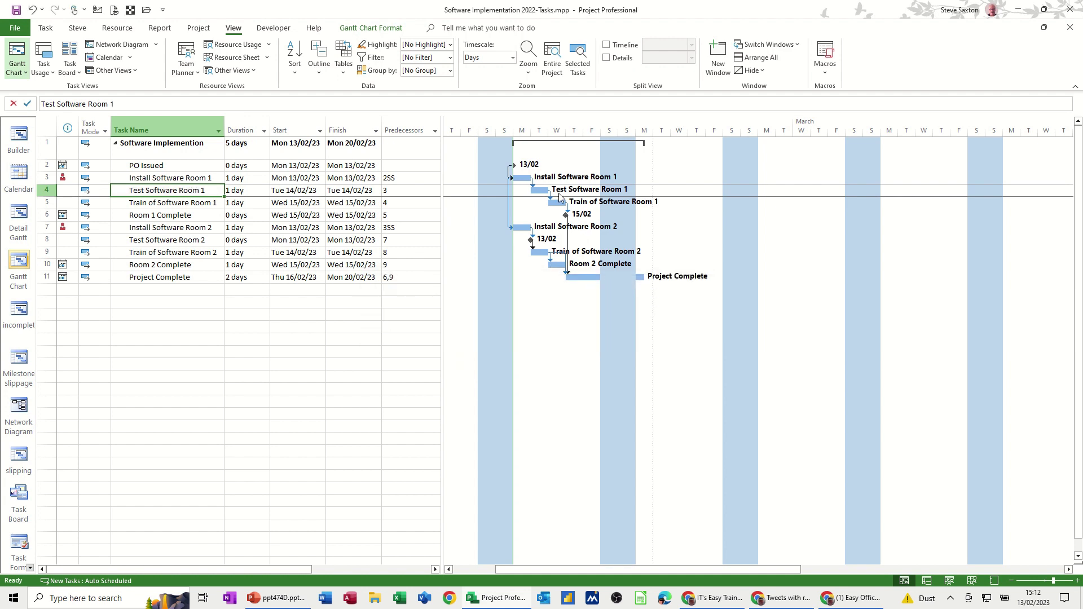